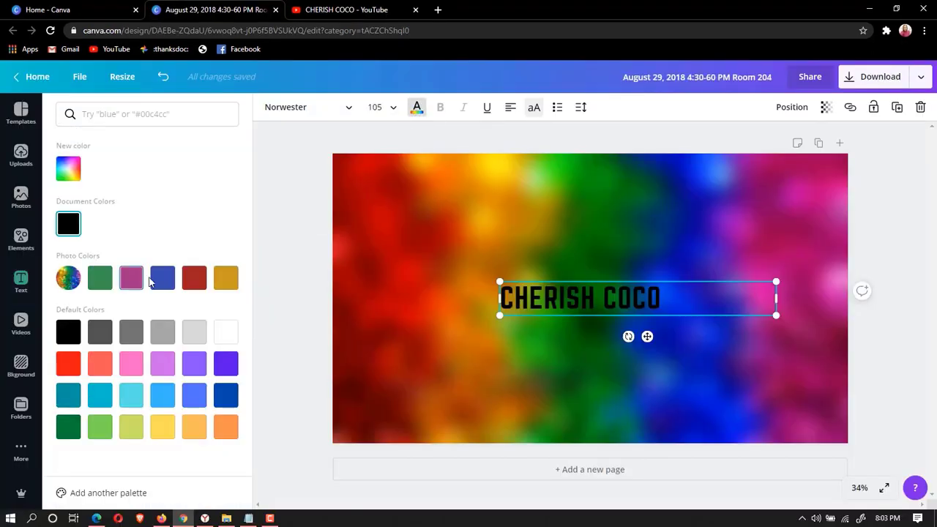
- Make the CHERISH COCO title white and set its font size to 144
{"action": "left_click", "coordinate": [226, 333]}
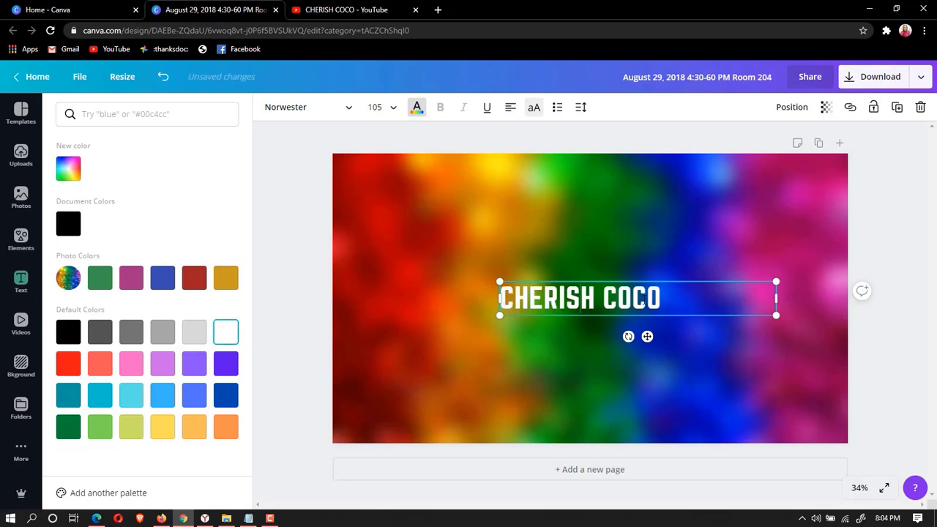
{"action": "left_click_drag", "start_coordinate": [660, 300], "coordinate": [432, 251]}
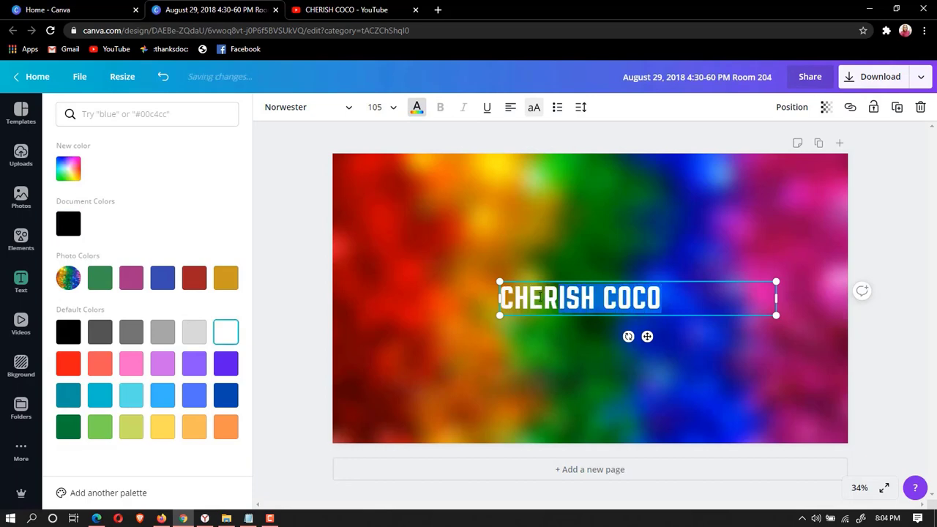
{"action": "left_click", "coordinate": [388, 108]}
{"action": "left_click_drag", "start_coordinate": [435, 202], "coordinate": [428, 337]}
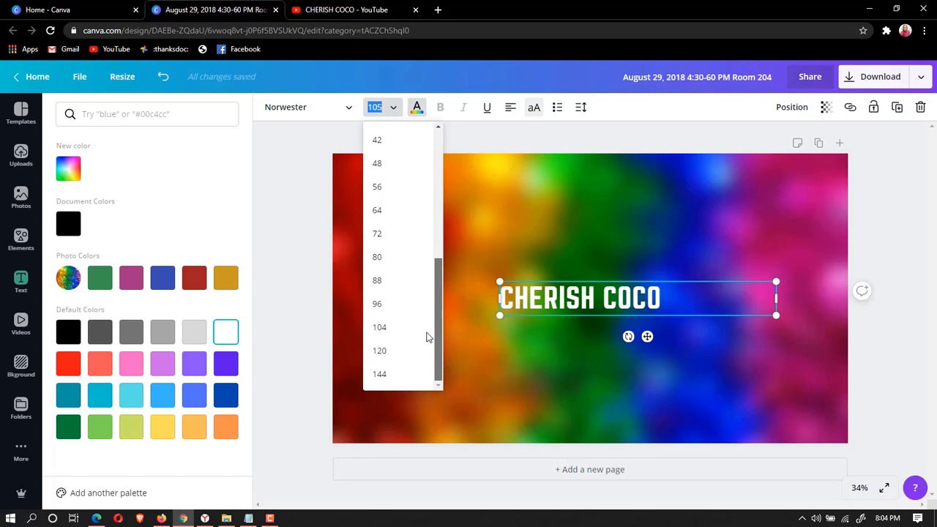
{"action": "left_click", "coordinate": [379, 374]}
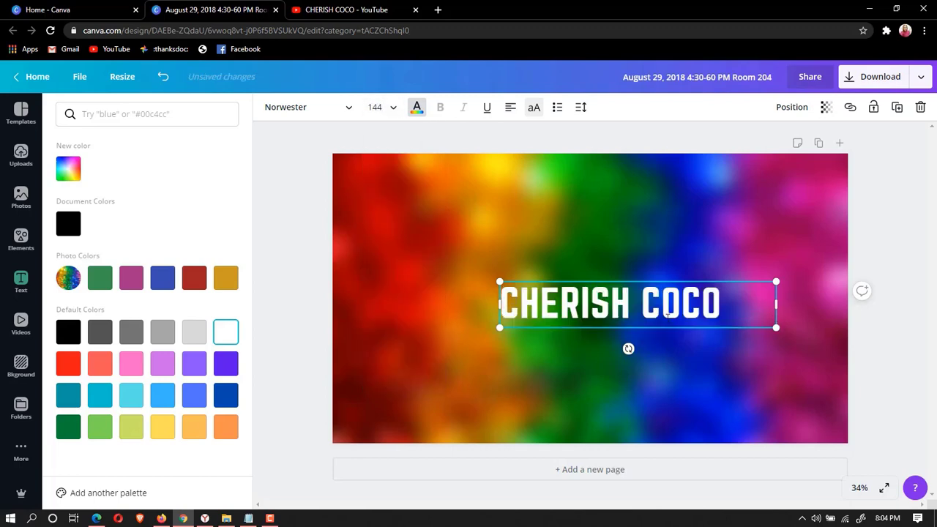
- Move the title toward the centre of the rainbow background
{"action": "left_click", "coordinate": [401, 305]}
{"action": "left_click", "coordinate": [479, 302]}
{"action": "left_click_drag", "start_coordinate": [564, 300], "coordinate": [538, 294]}
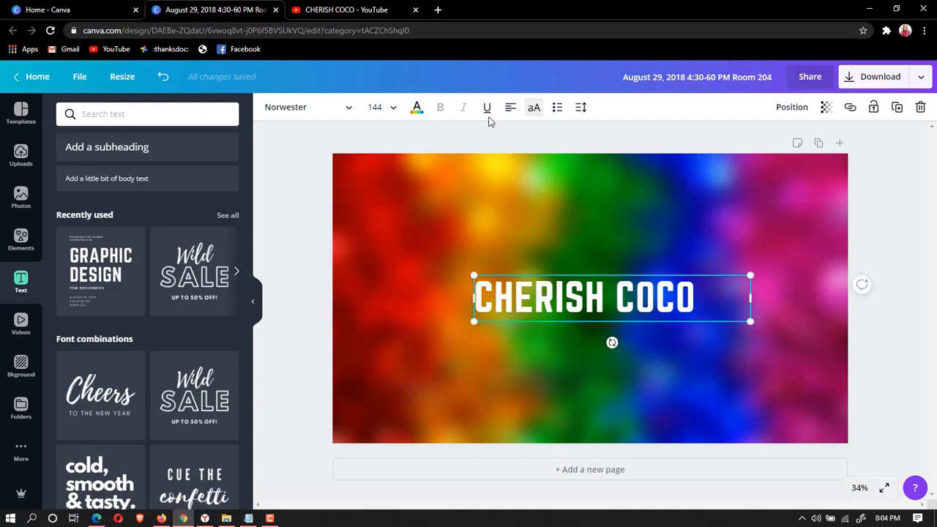
- Centre-align the CHERISH COCO title and narrow its text box slightly
{"action": "left_click", "coordinate": [509, 110]}
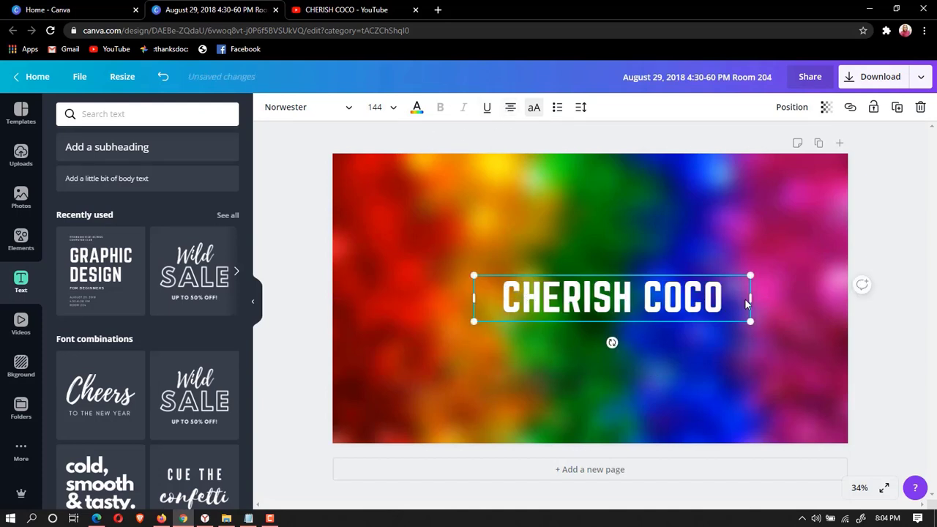
{"action": "mouse_move", "coordinate": [747, 302]}
{"action": "left_mouse_down"}
{"action": "mouse_move", "coordinate": [696, 303]}
{"action": "mouse_move", "coordinate": [713, 301]}
{"action": "left_mouse_up"}
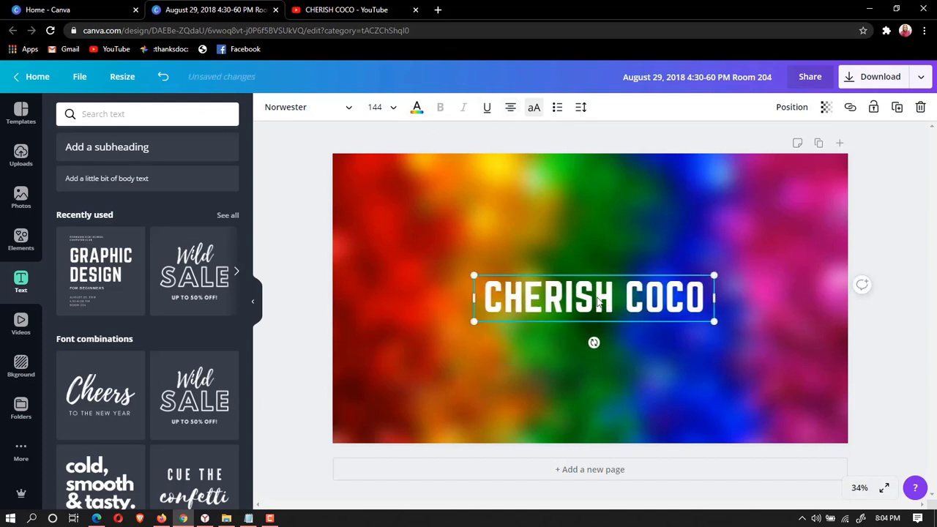
{"action": "left_click_drag", "start_coordinate": [599, 301], "coordinate": [604, 302]}
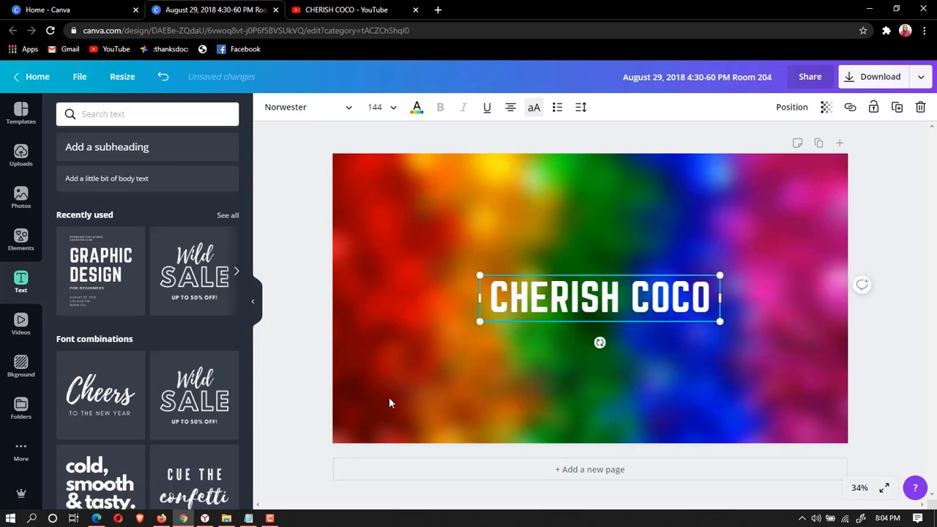
{"action": "left_click", "coordinate": [490, 425]}
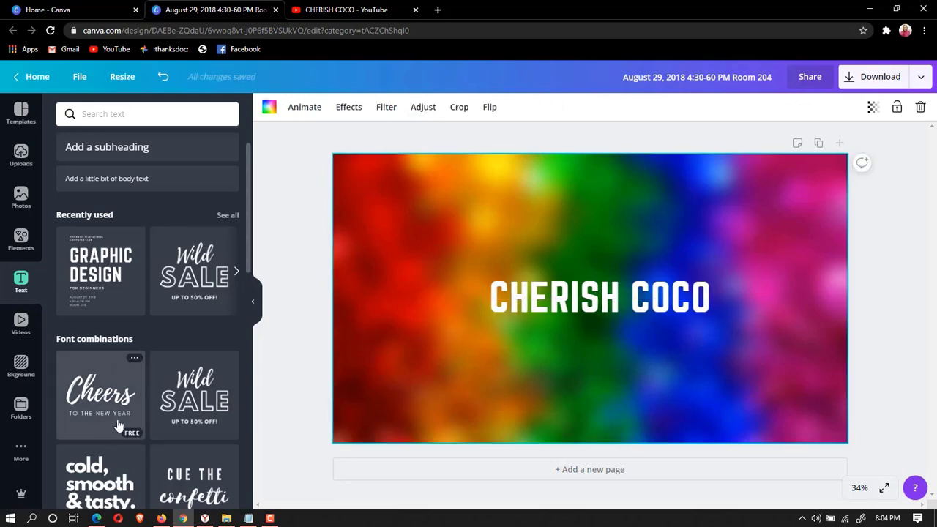
- Add a congratulations text template, then delete all of its text pieces
{"action": "scroll", "coordinate": [181, 395], "scroll_direction": "down", "scroll_amount": 2}
{"action": "scroll", "coordinate": [182, 395], "scroll_direction": "down", "scroll_amount": 2}
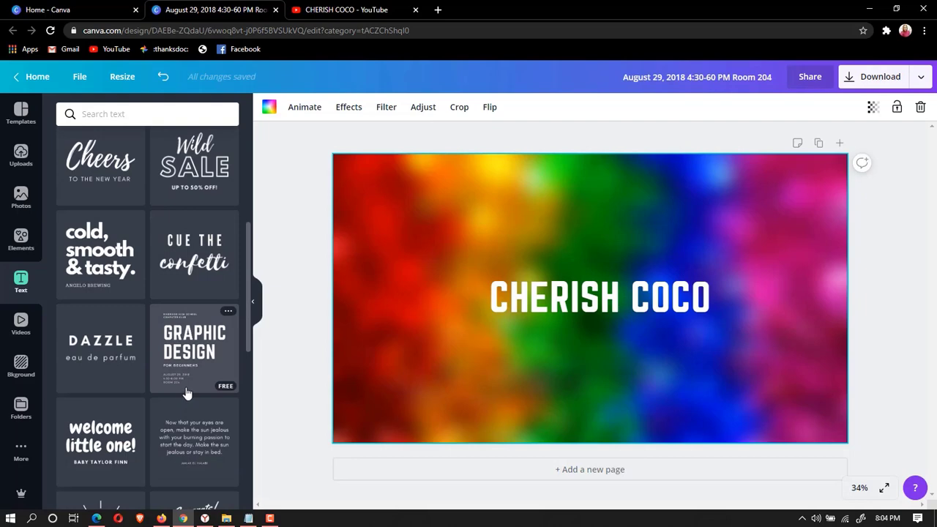
{"action": "scroll", "coordinate": [187, 394], "scroll_direction": "down", "scroll_amount": 2}
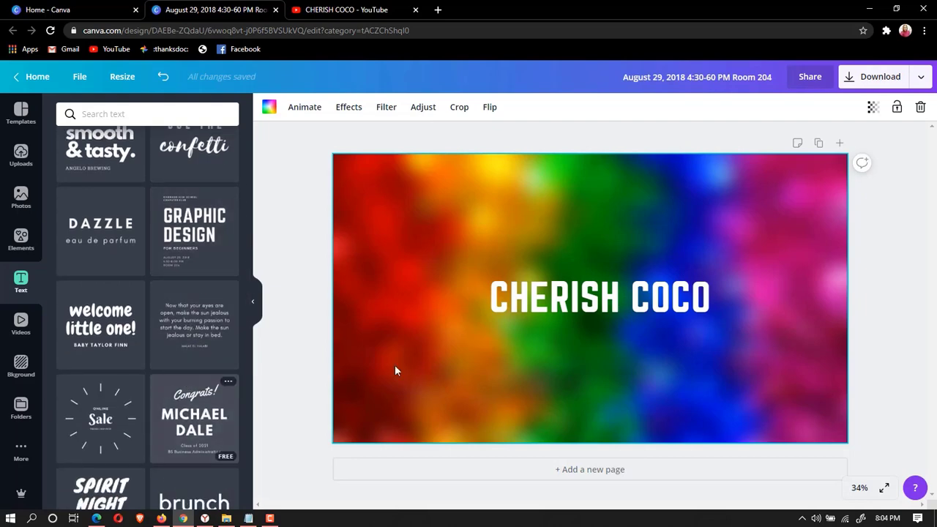
{"action": "mouse_move", "coordinate": [565, 322]}
{"action": "left_mouse_down"}
{"action": "mouse_move", "coordinate": [402, 311]}
{"action": "mouse_move", "coordinate": [411, 311]}
{"action": "left_mouse_up"}
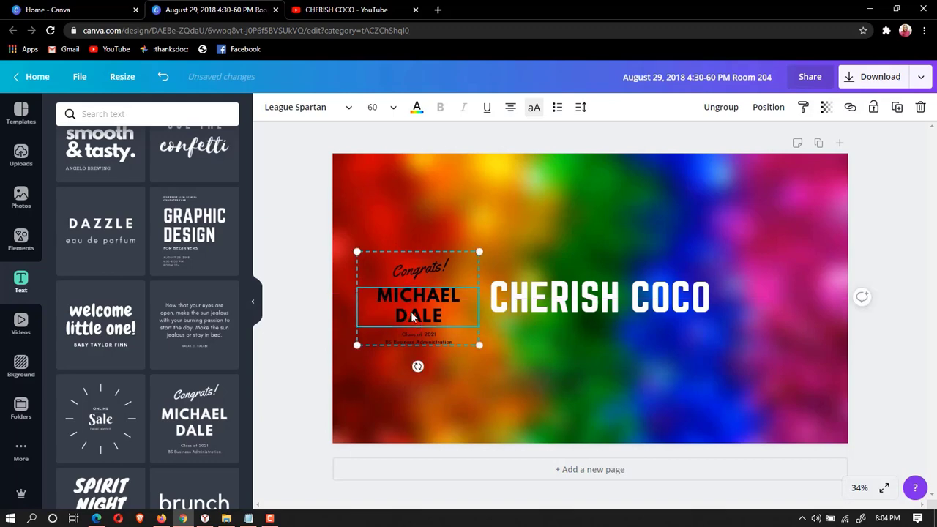
{"action": "key", "text": "Delete"}
{"action": "left_click", "coordinate": [416, 268]}
{"action": "key", "text": "Delete"}
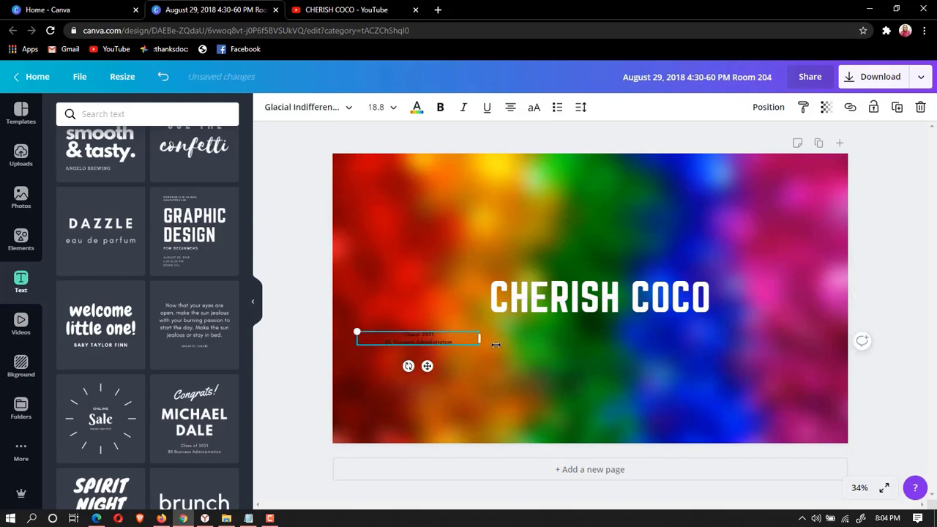
{"action": "left_click", "coordinate": [495, 372]}
{"action": "left_click", "coordinate": [415, 338]}
{"action": "key", "text": "Delete"}
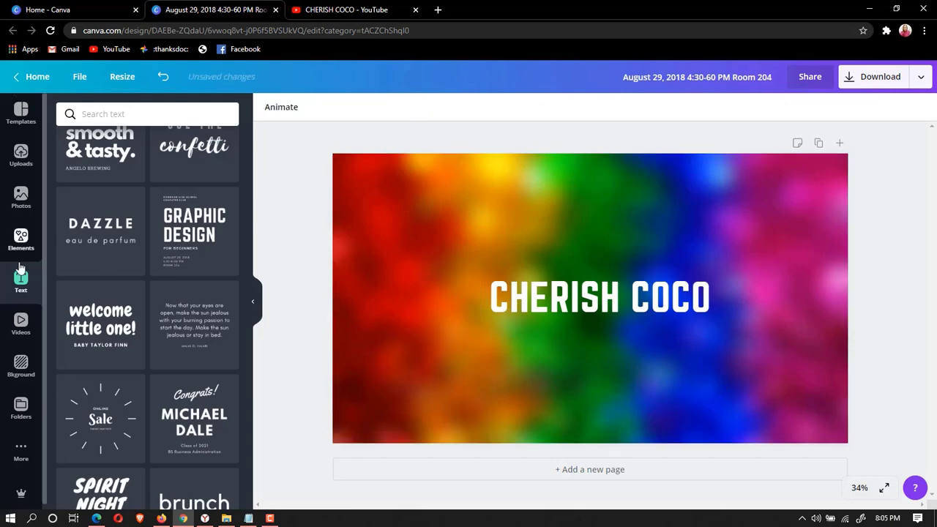
- Search the Elements library for logo graphics
{"action": "left_click", "coordinate": [21, 113]}
{"action": "left_click", "coordinate": [21, 156]}
{"action": "left_click", "coordinate": [21, 196]}
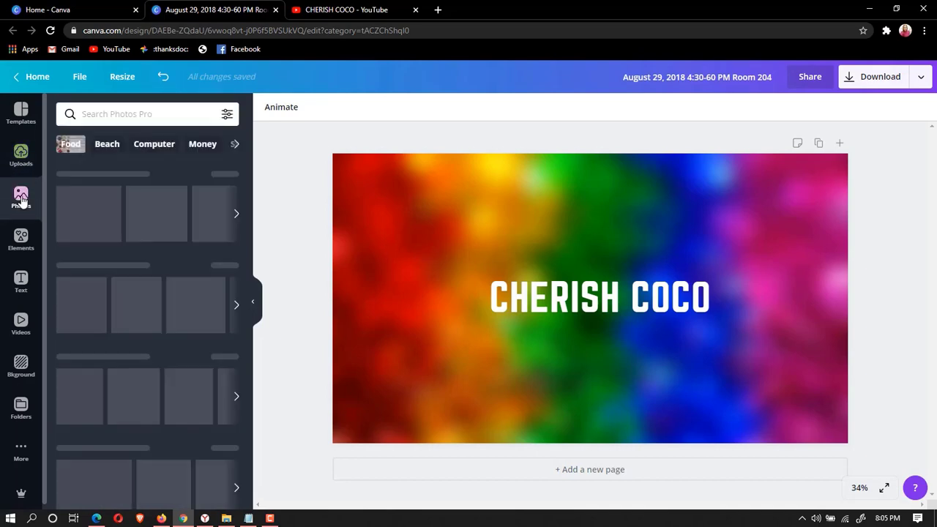
{"action": "left_click", "coordinate": [34, 251]}
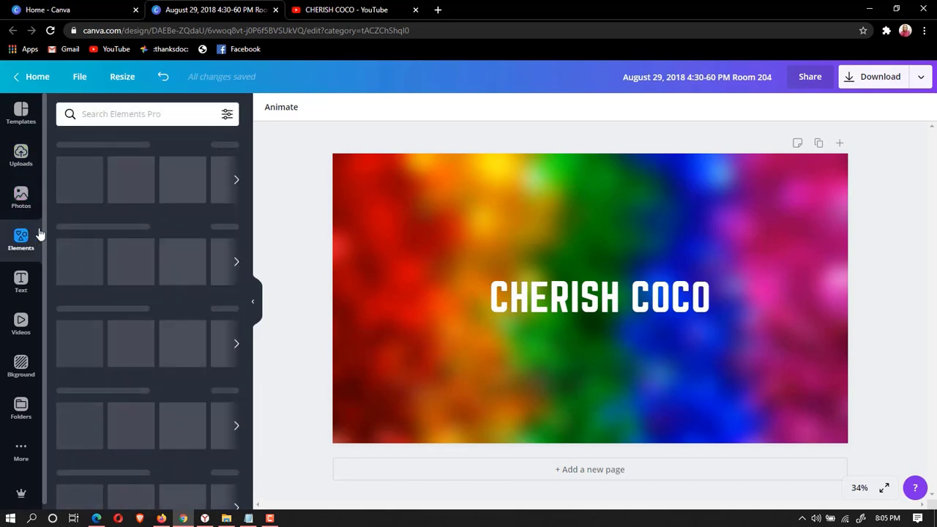
{"action": "left_click", "coordinate": [132, 114]}
{"action": "type", "text": "logo"}
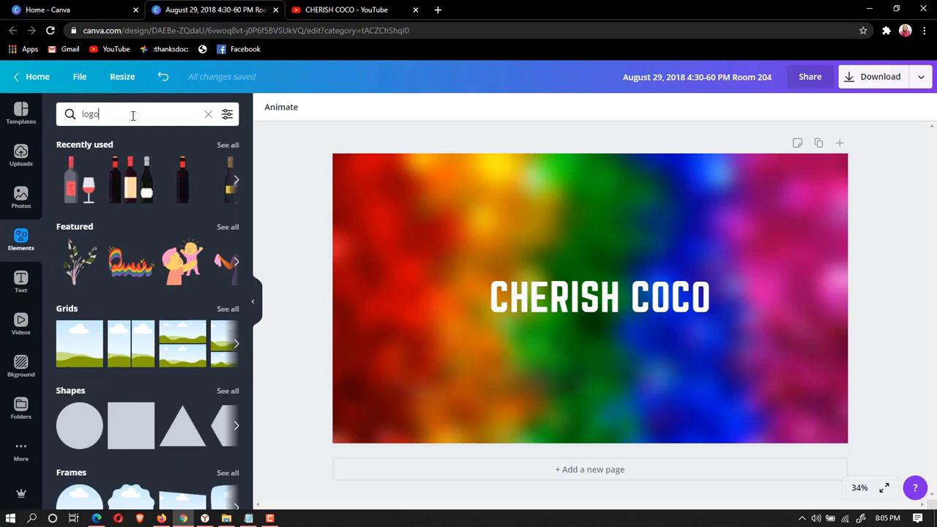
{"action": "key", "text": "Return"}
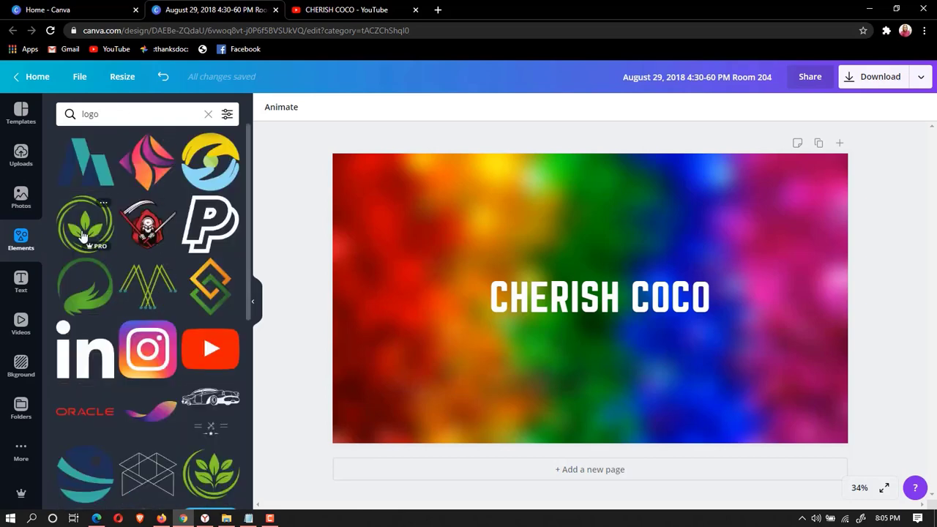
- Add small Instagram and YouTube logos side by side below the title's right end
{"action": "left_click_drag", "start_coordinate": [147, 349], "coordinate": [399, 314]}
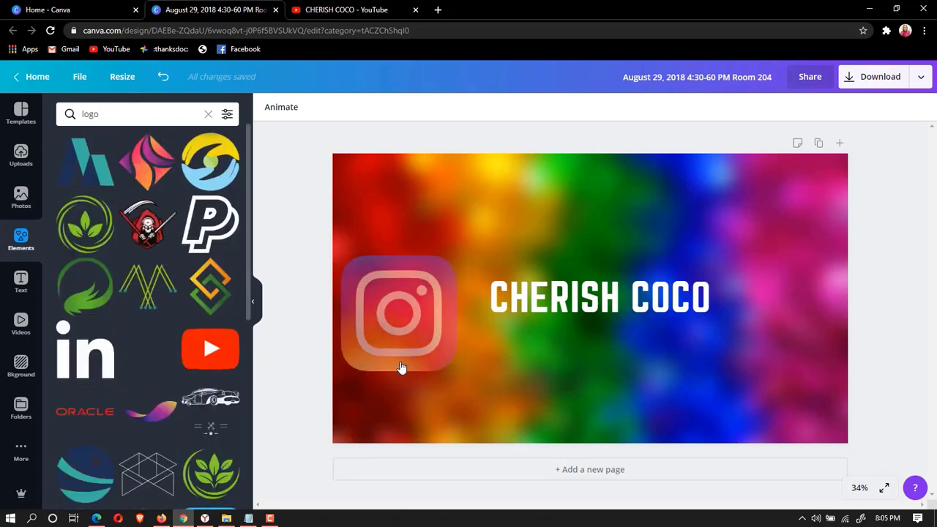
{"action": "mouse_move", "coordinate": [456, 373]}
{"action": "left_mouse_down"}
{"action": "mouse_move", "coordinate": [412, 328]}
{"action": "mouse_move", "coordinate": [432, 323]}
{"action": "left_mouse_up"}
{"action": "left_click_drag", "start_coordinate": [210, 349], "coordinate": [696, 286]}
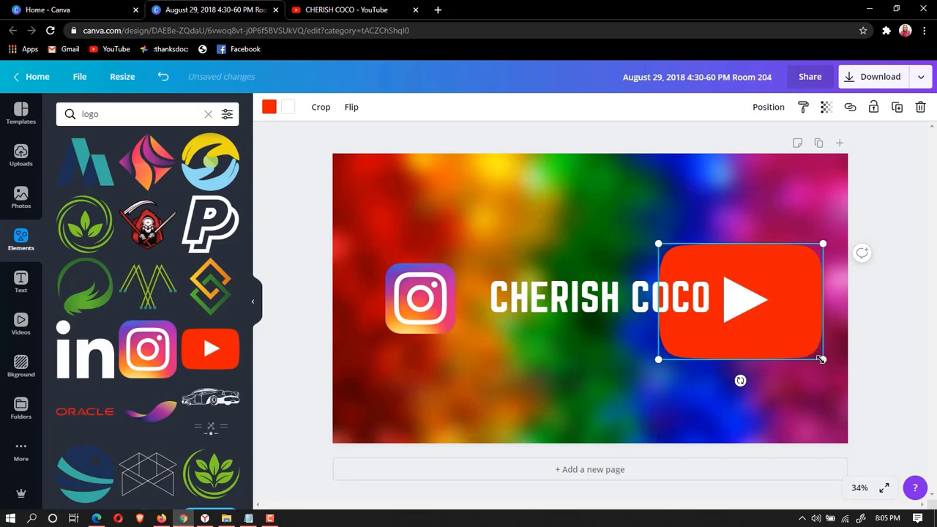
{"action": "left_click_drag", "start_coordinate": [821, 358], "coordinate": [735, 299]}
{"action": "left_click_drag", "start_coordinate": [700, 261], "coordinate": [770, 287]}
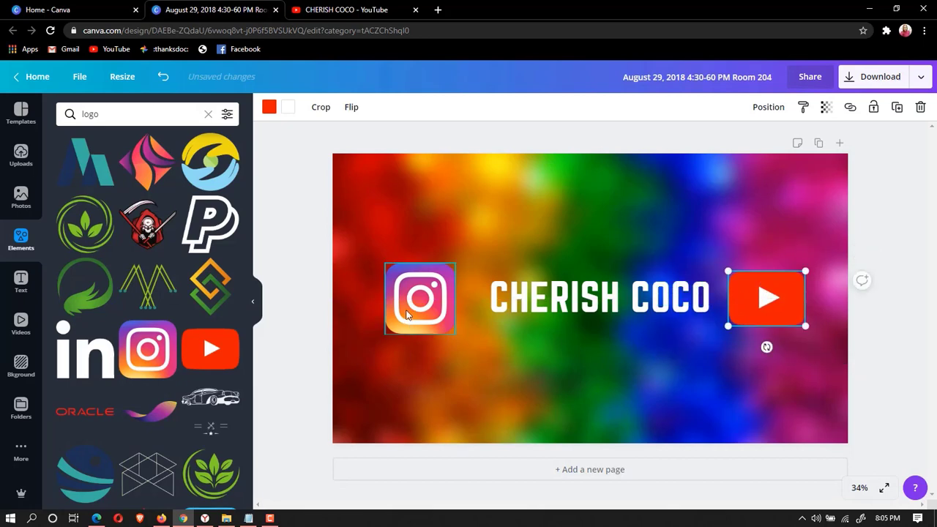
{"action": "mouse_move", "coordinate": [410, 319]}
{"action": "left_mouse_down"}
{"action": "mouse_move", "coordinate": [609, 382]}
{"action": "mouse_move", "coordinate": [601, 344]}
{"action": "mouse_move", "coordinate": [498, 351]}
{"action": "mouse_move", "coordinate": [780, 342]}
{"action": "mouse_move", "coordinate": [644, 356]}
{"action": "mouse_move", "coordinate": [552, 339]}
{"action": "mouse_move", "coordinate": [673, 347]}
{"action": "mouse_move", "coordinate": [761, 331]}
{"action": "mouse_move", "coordinate": [720, 348]}
{"action": "left_mouse_up"}
{"action": "left_click", "coordinate": [776, 322]}
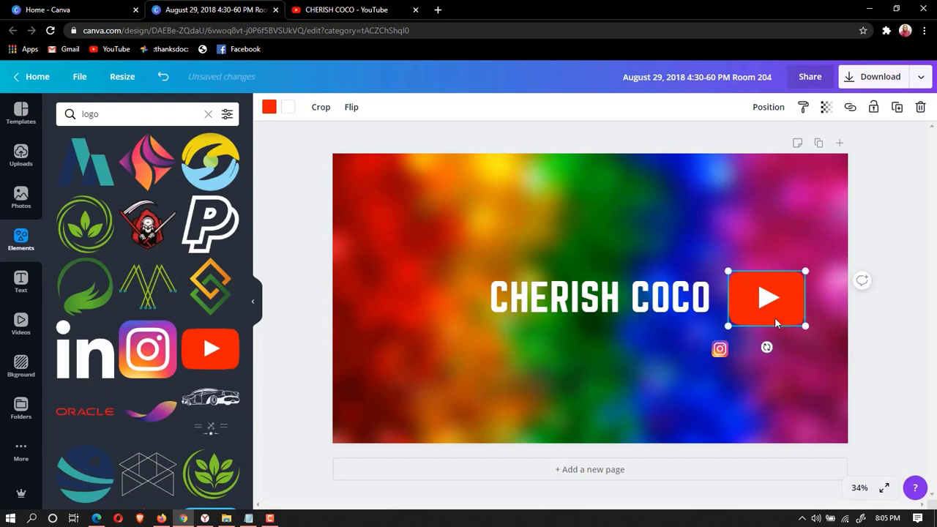
{"action": "left_click_drag", "start_coordinate": [805, 326], "coordinate": [748, 287]}
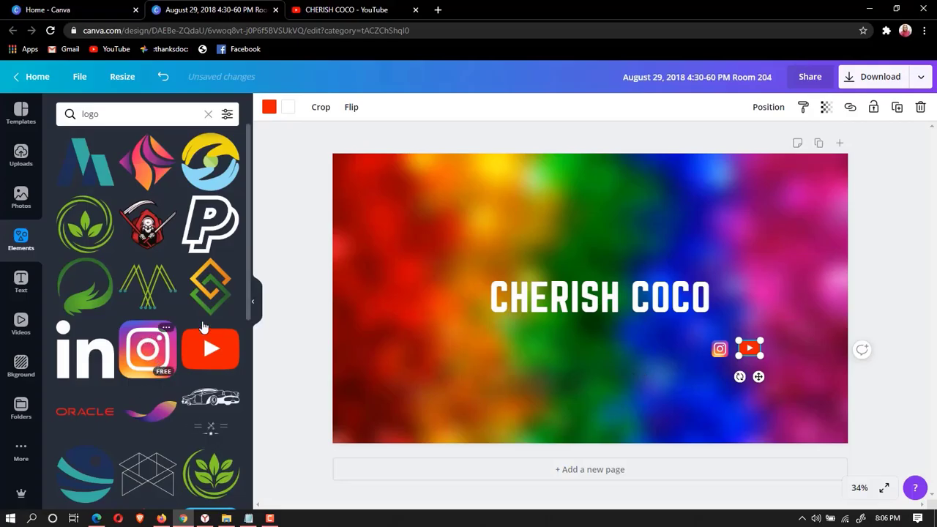
- Add a small Twitter icon left of the Instagram icon
{"action": "left_click_drag", "start_coordinate": [250, 313], "coordinate": [251, 443]}
{"action": "left_click_drag", "start_coordinate": [211, 293], "coordinate": [525, 372]}
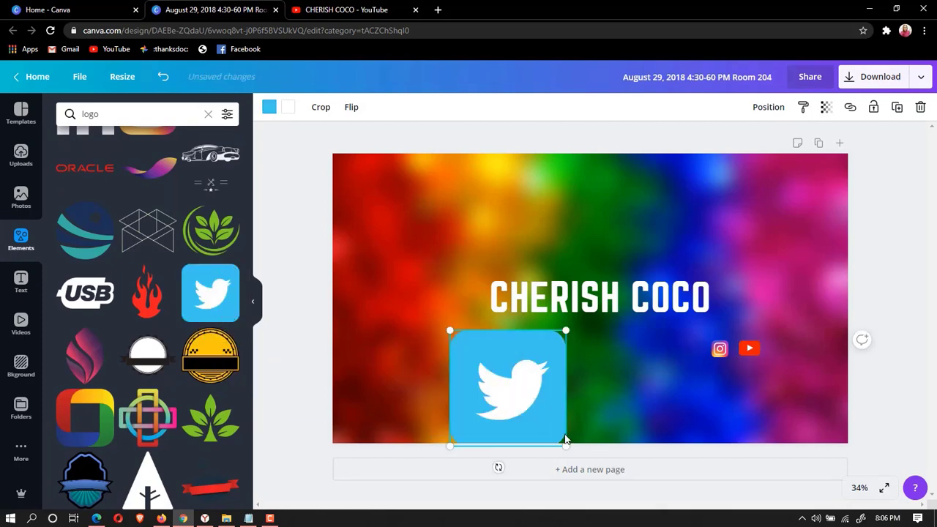
{"action": "left_click_drag", "start_coordinate": [564, 442], "coordinate": [497, 370]}
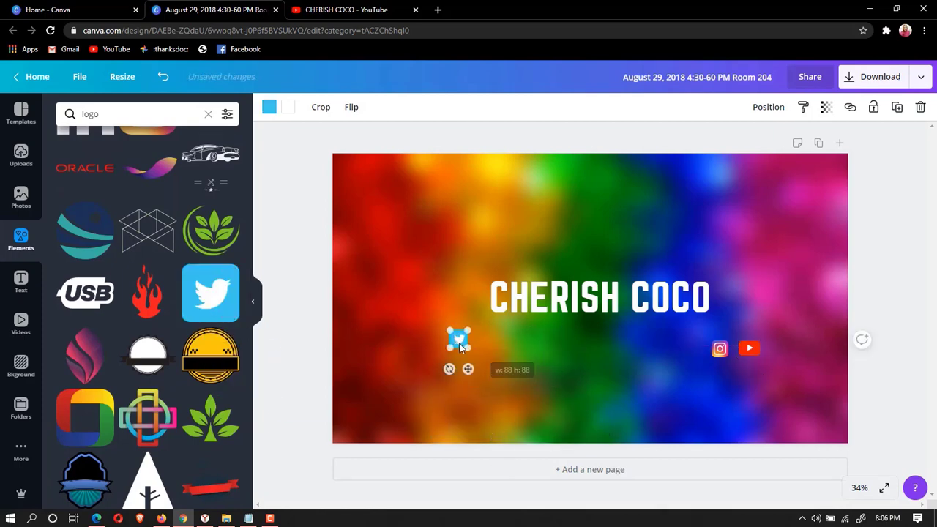
{"action": "left_click_drag", "start_coordinate": [459, 338], "coordinate": [686, 349]}
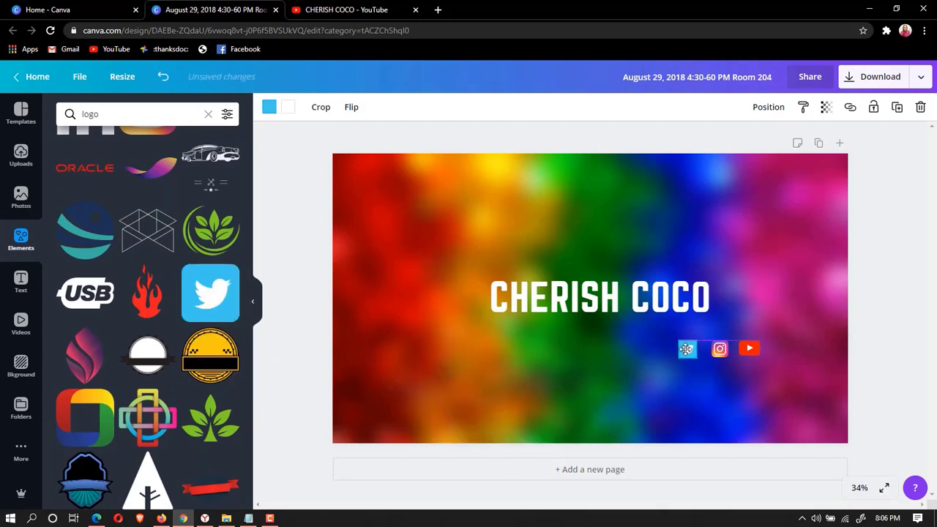
- Search elements for 'facebook' and place a Facebook icon in the social row
{"action": "scroll", "coordinate": [121, 326], "scroll_direction": "up", "scroll_amount": 1}
{"action": "scroll", "coordinate": [124, 344], "scroll_direction": "up", "scroll_amount": 1}
{"action": "scroll", "coordinate": [129, 356], "scroll_direction": "up", "scroll_amount": 1}
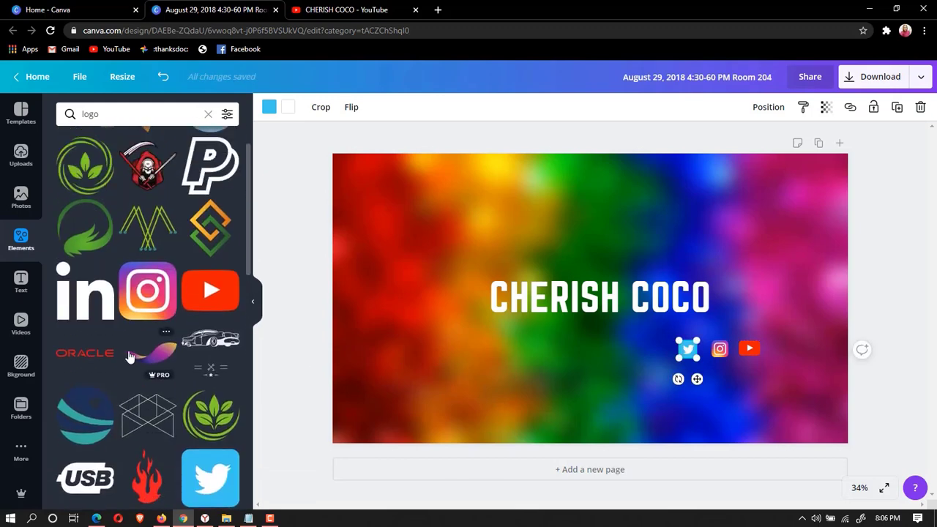
{"action": "type", "text": "fa"}
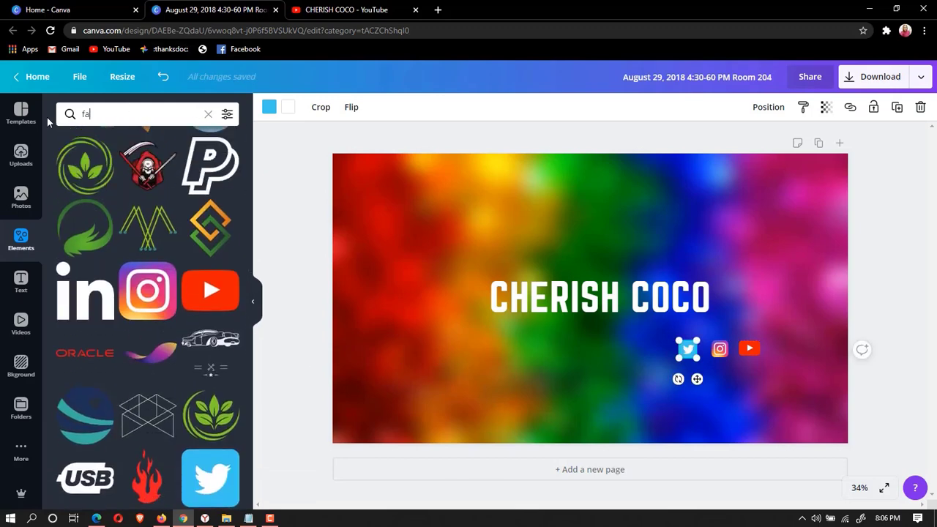
{"action": "type", "text": "cebook"}
{"action": "key", "text": "Return"}
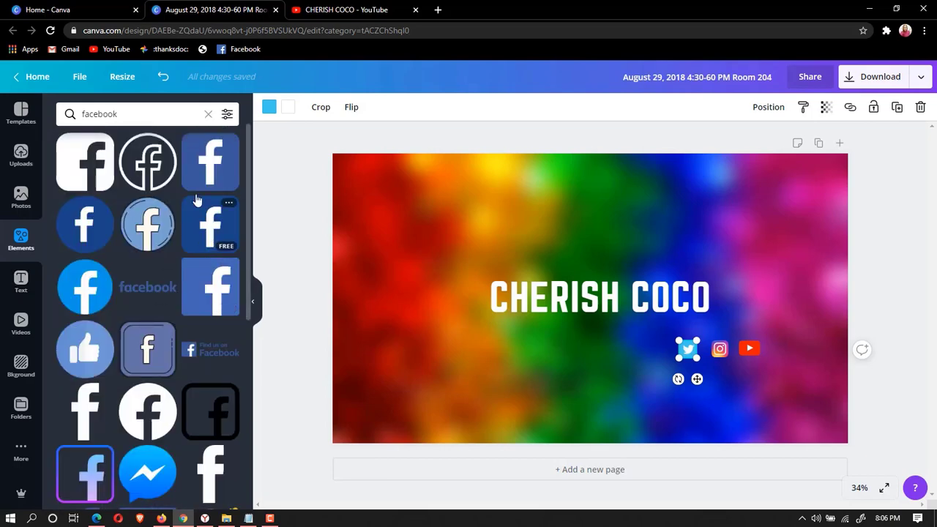
{"action": "mouse_move", "coordinate": [211, 165]}
{"action": "left_mouse_down"}
{"action": "mouse_move", "coordinate": [464, 411]}
{"action": "mouse_move", "coordinate": [509, 402]}
{"action": "mouse_move", "coordinate": [433, 310]}
{"action": "mouse_move", "coordinate": [669, 381]}
{"action": "mouse_move", "coordinate": [665, 351]}
{"action": "left_mouse_up"}
- Reposition the CHERISH COCO title rightward so it sits directly above the four social icons
{"action": "left_click", "coordinate": [461, 437]}
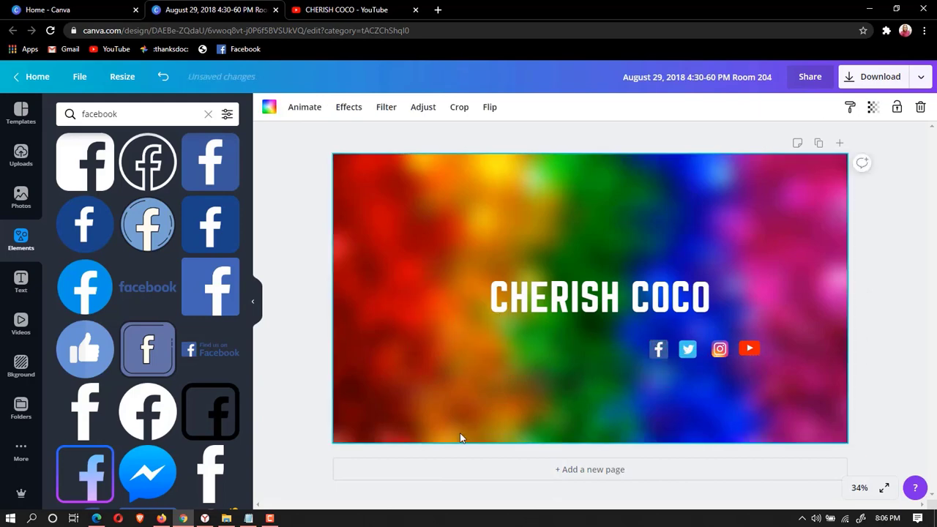
{"action": "left_click", "coordinate": [571, 314]}
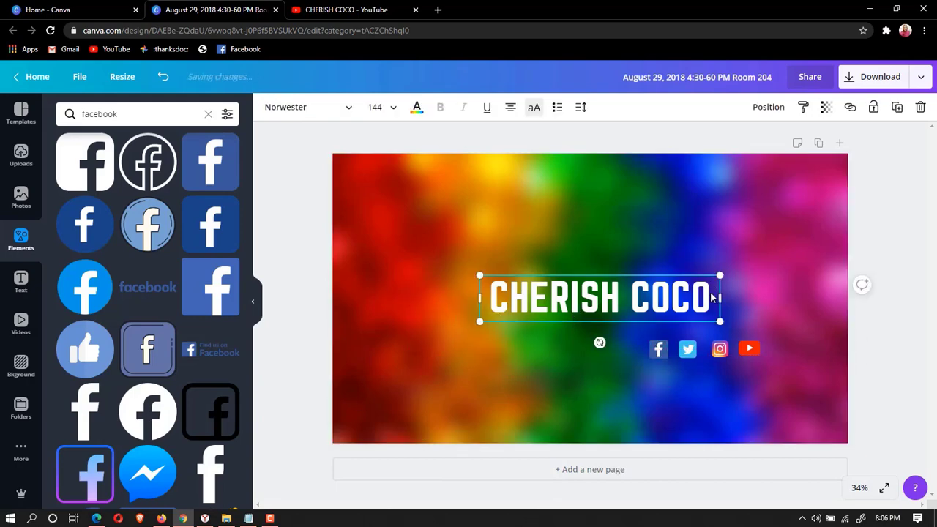
{"action": "left_click_drag", "start_coordinate": [614, 306], "coordinate": [562, 302]}
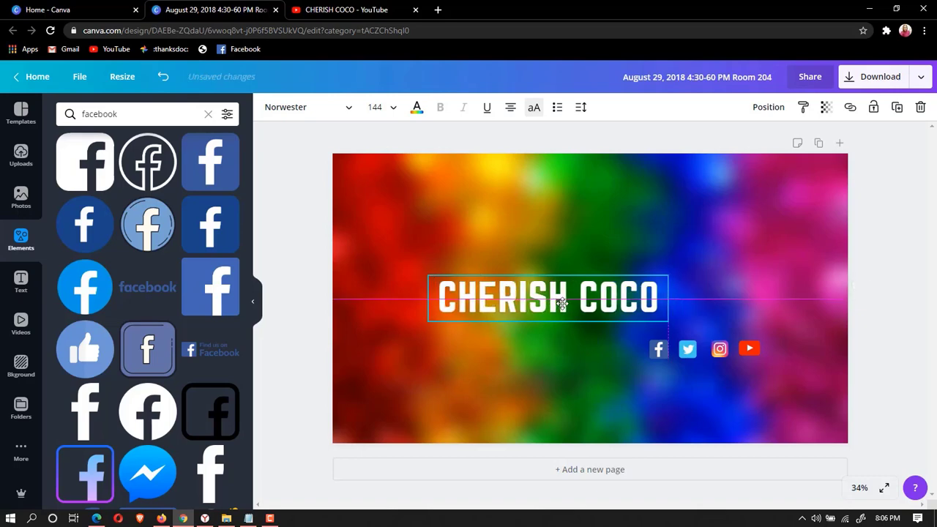
{"action": "left_click", "coordinate": [531, 383]}
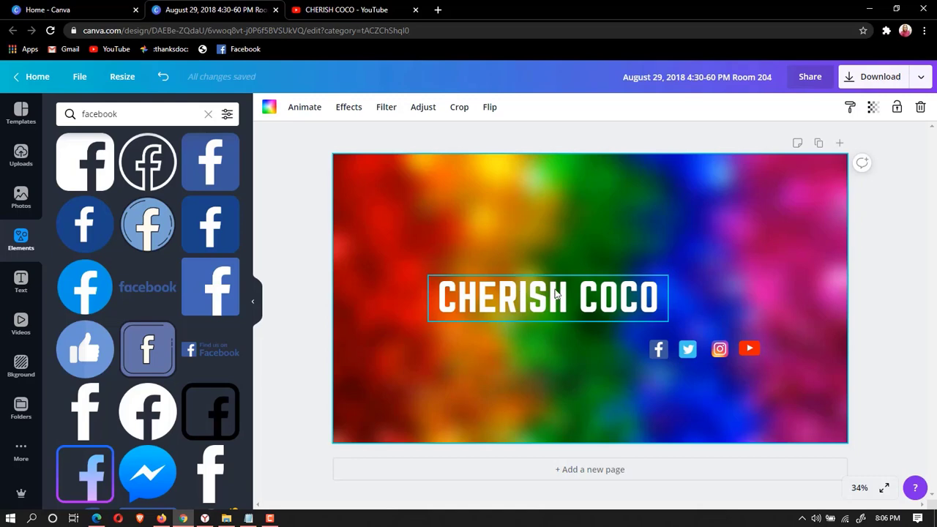
{"action": "left_click_drag", "start_coordinate": [516, 292], "coordinate": [613, 298]}
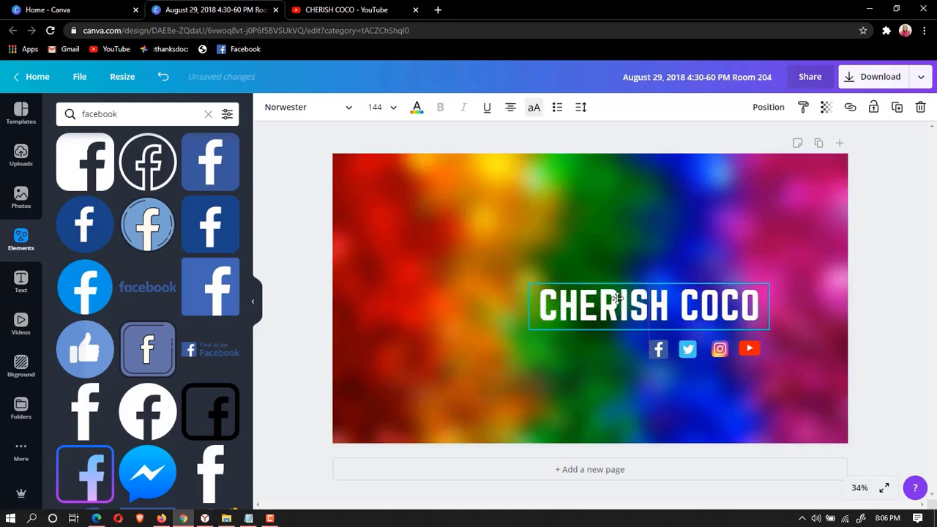
- Start uploading an image from the computer and browse its folders
{"action": "left_click", "coordinate": [21, 155]}
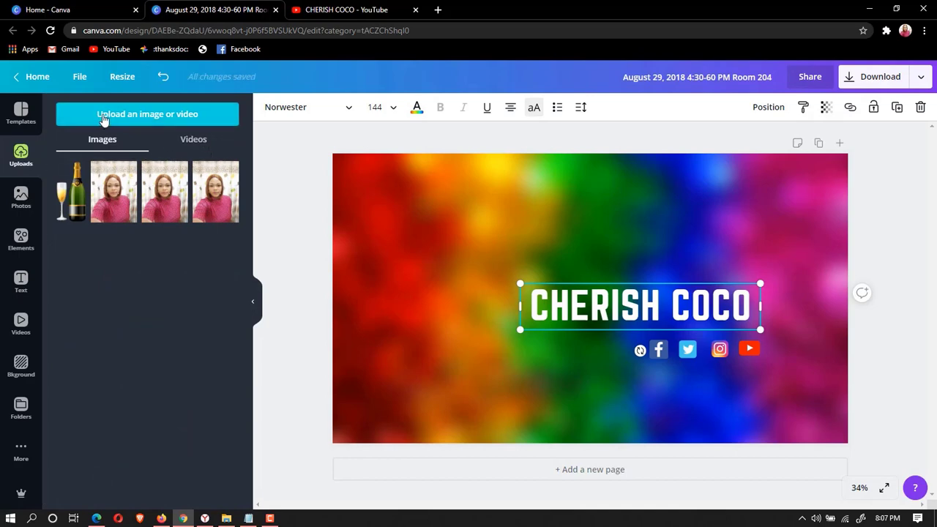
{"action": "left_click", "coordinate": [110, 116]}
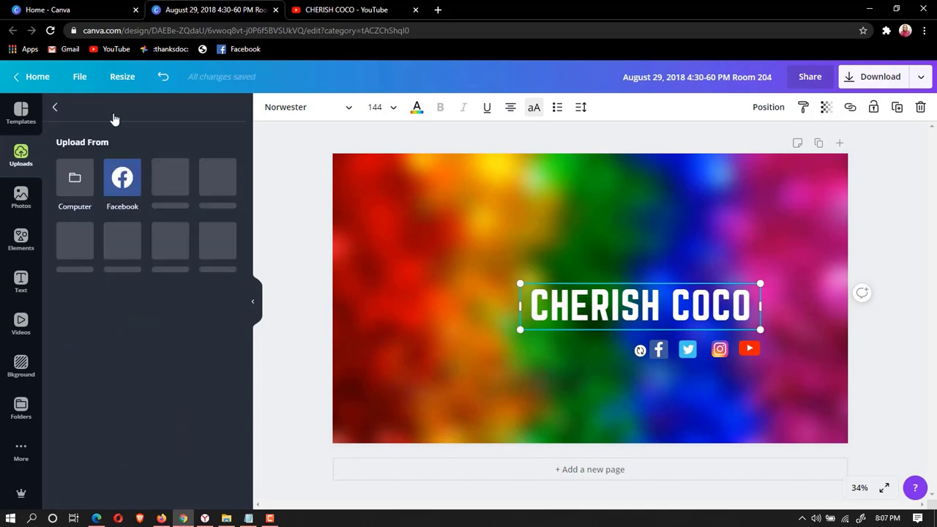
{"action": "left_click", "coordinate": [75, 189]}
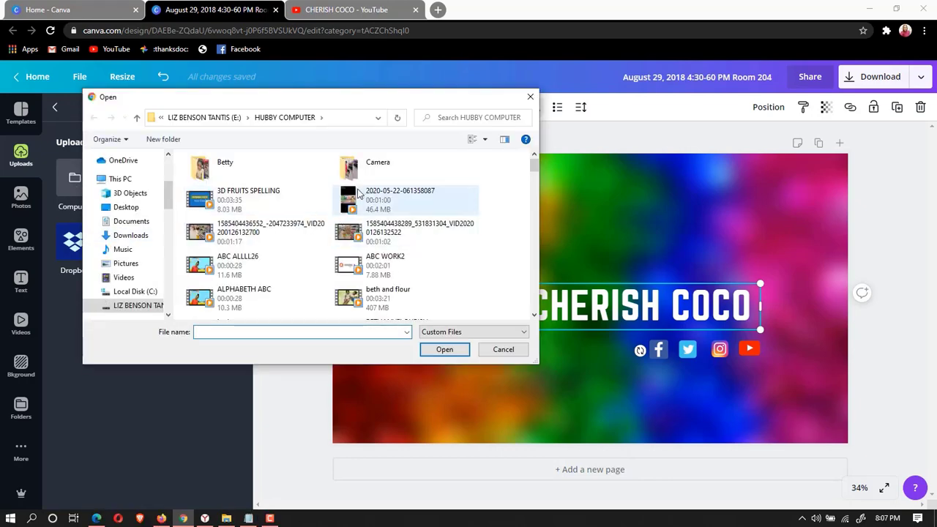
{"action": "double_click", "coordinate": [237, 176]}
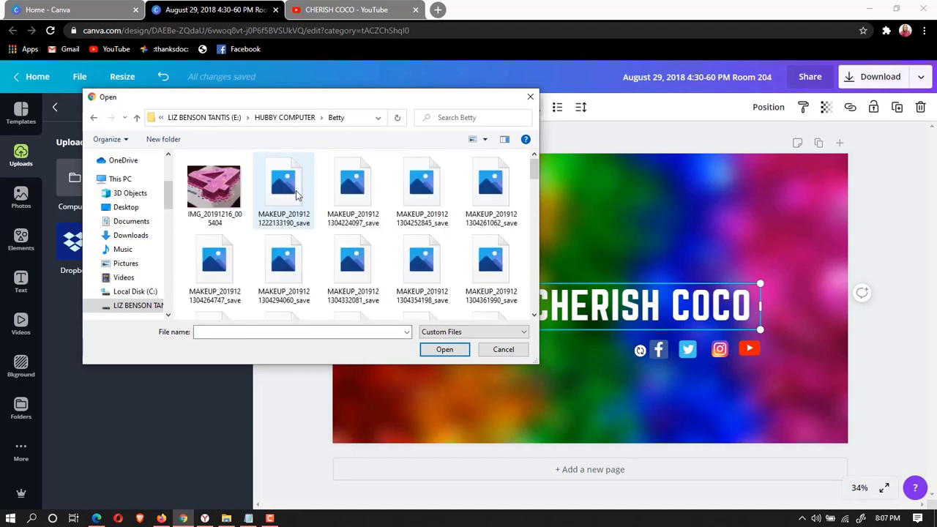
{"action": "left_click", "coordinate": [94, 117]}
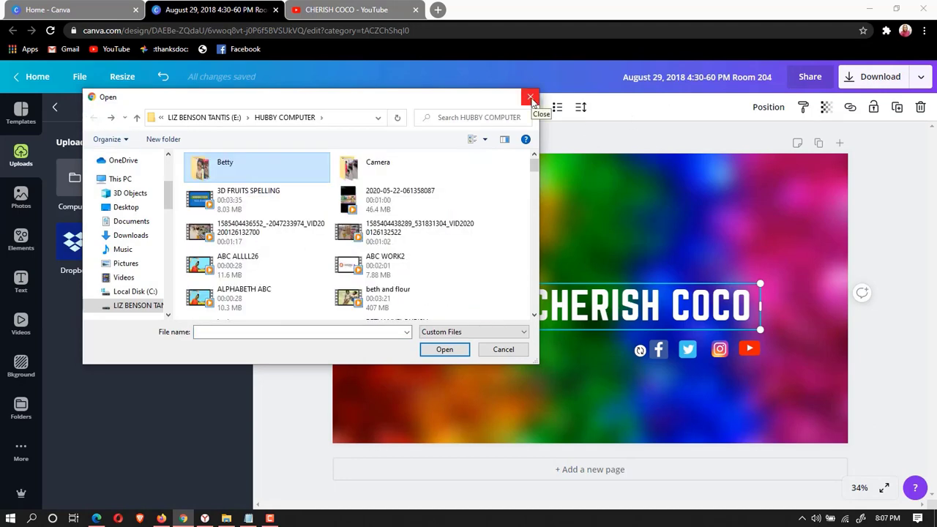
{"action": "scroll", "coordinate": [524, 189], "scroll_direction": "down", "scroll_amount": 3}
{"action": "scroll", "coordinate": [527, 194], "scroll_direction": "down", "scroll_amount": 3}
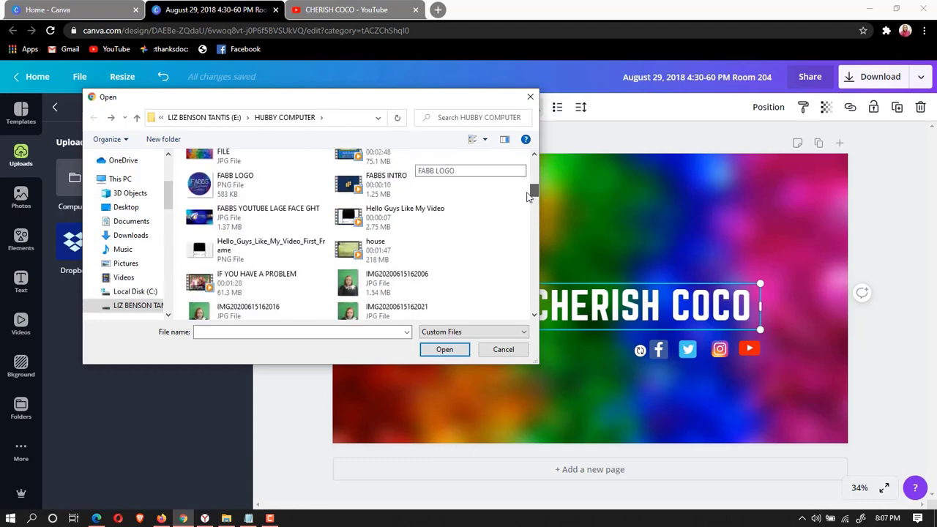
{"action": "scroll", "coordinate": [527, 196], "scroll_direction": "down", "scroll_amount": 3}
{"action": "scroll", "coordinate": [524, 210], "scroll_direction": "down", "scroll_amount": 2}
{"action": "scroll", "coordinate": [521, 223], "scroll_direction": "down", "scroll_amount": 5}
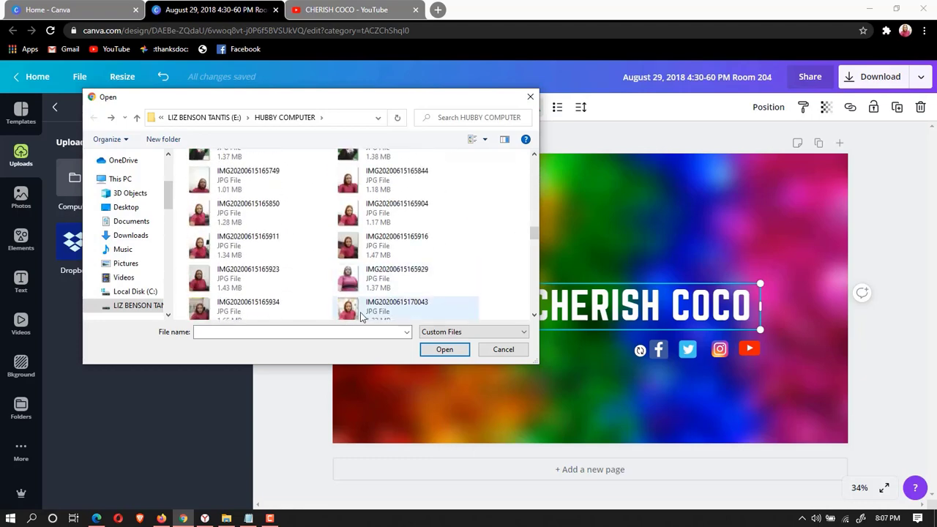
{"action": "left_click", "coordinate": [362, 314]}
{"action": "left_click", "coordinate": [444, 352]}
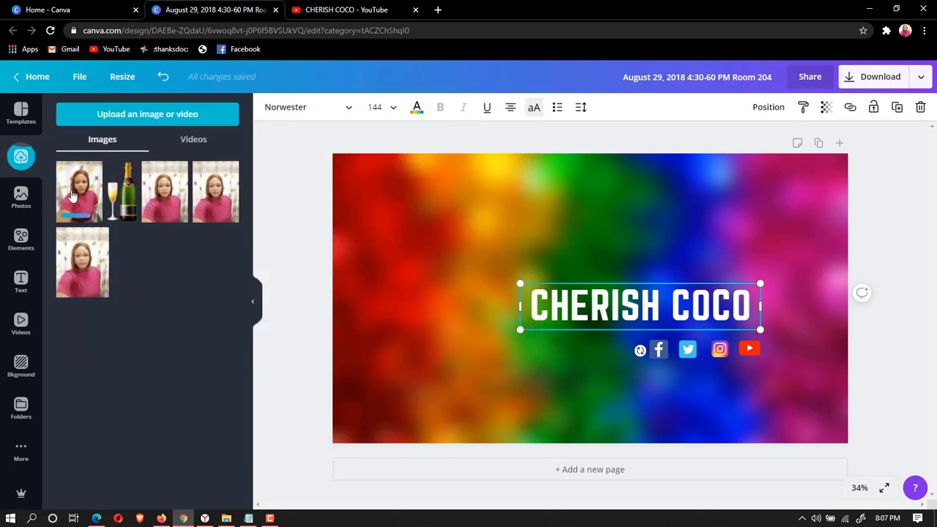
{"action": "mouse_move", "coordinate": [73, 197]}
{"action": "left_mouse_down"}
{"action": "mouse_move", "coordinate": [368, 249]}
{"action": "mouse_move", "coordinate": [425, 295]}
{"action": "left_mouse_up"}
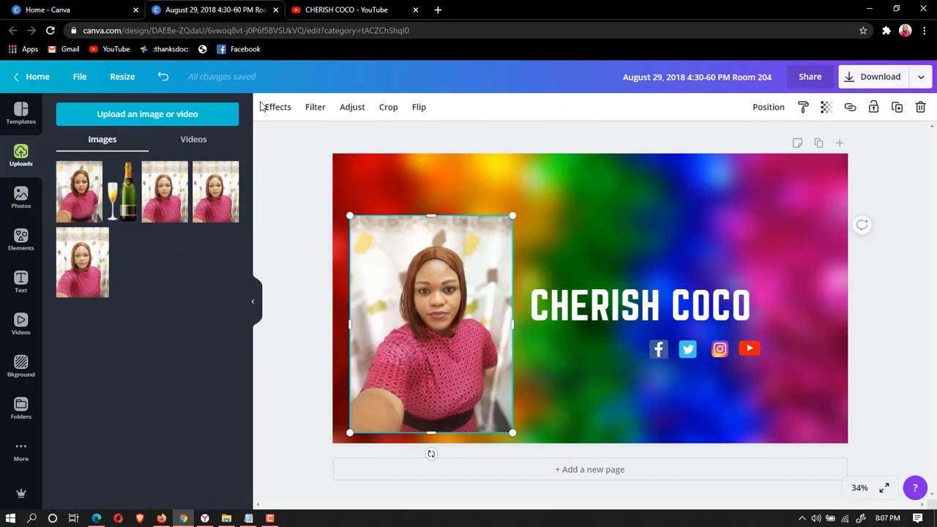
{"action": "left_click", "coordinate": [274, 107]}
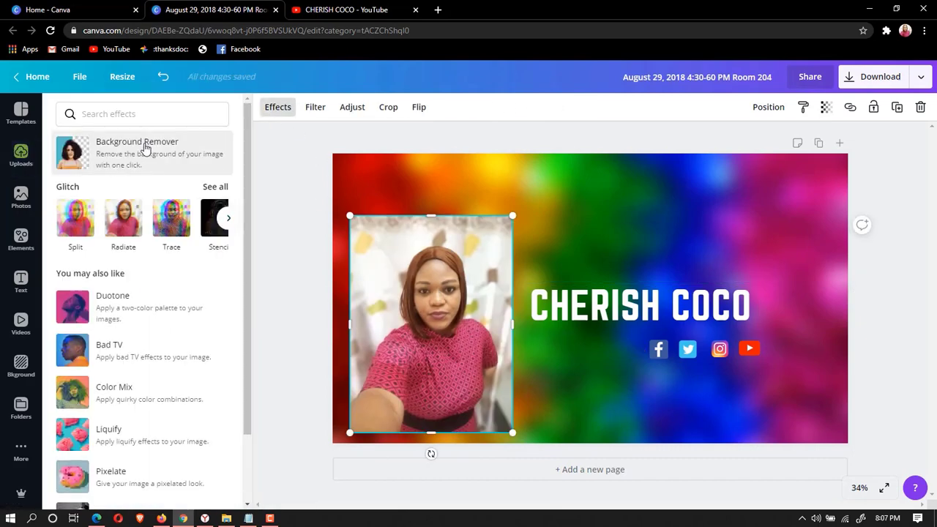
- Apply Background Remover to the photo and enlarge the cut-out at the banner's lower left
{"action": "left_click", "coordinate": [144, 149]}
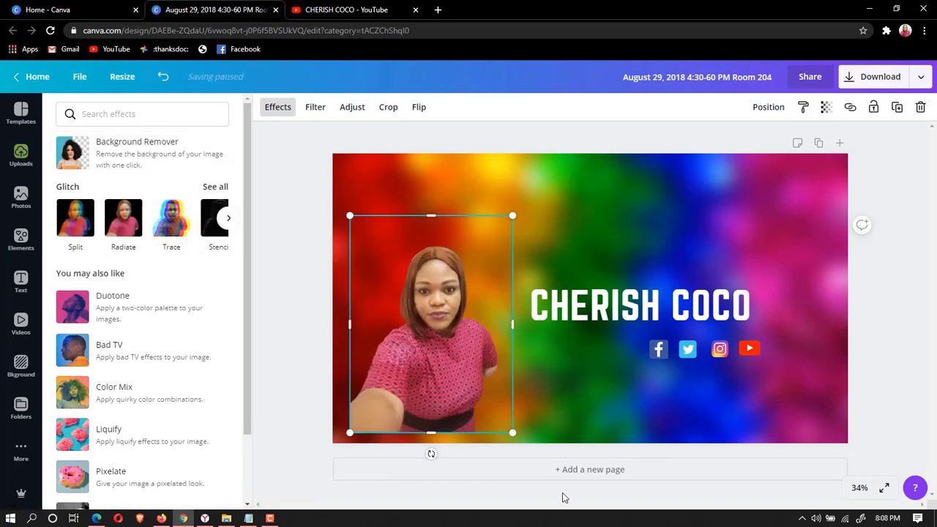
{"action": "left_click_drag", "start_coordinate": [515, 433], "coordinate": [546, 477]}
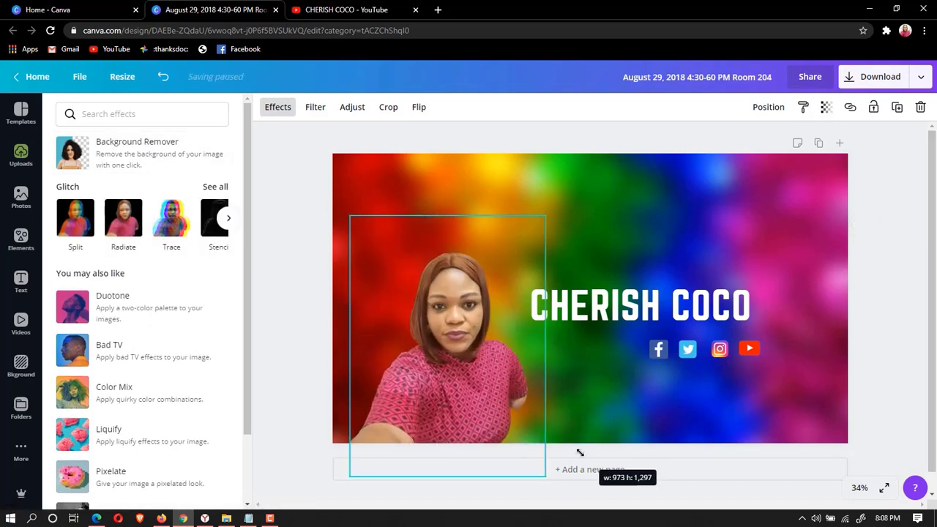
{"action": "left_click_drag", "start_coordinate": [460, 379], "coordinate": [448, 355]}
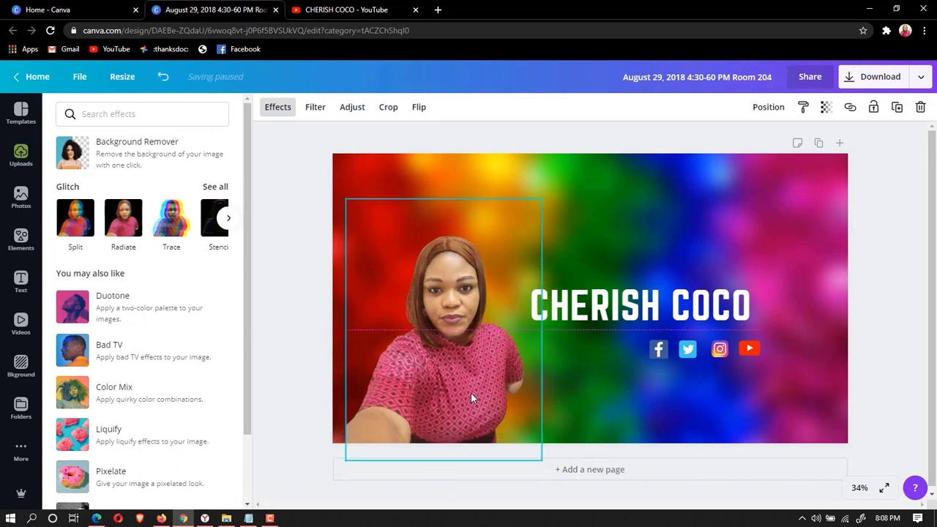
{"action": "left_click_drag", "start_coordinate": [471, 393], "coordinate": [470, 393]}
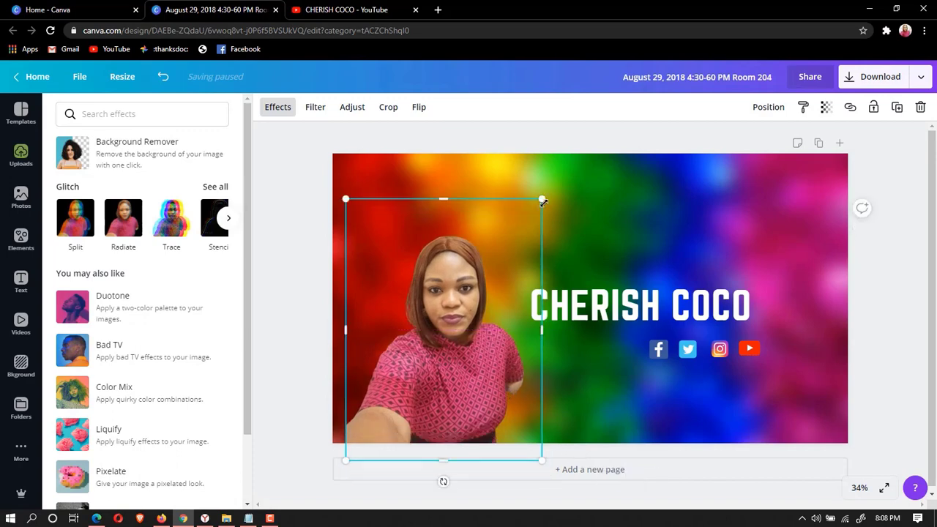
{"action": "left_click_drag", "start_coordinate": [543, 202], "coordinate": [539, 205]}
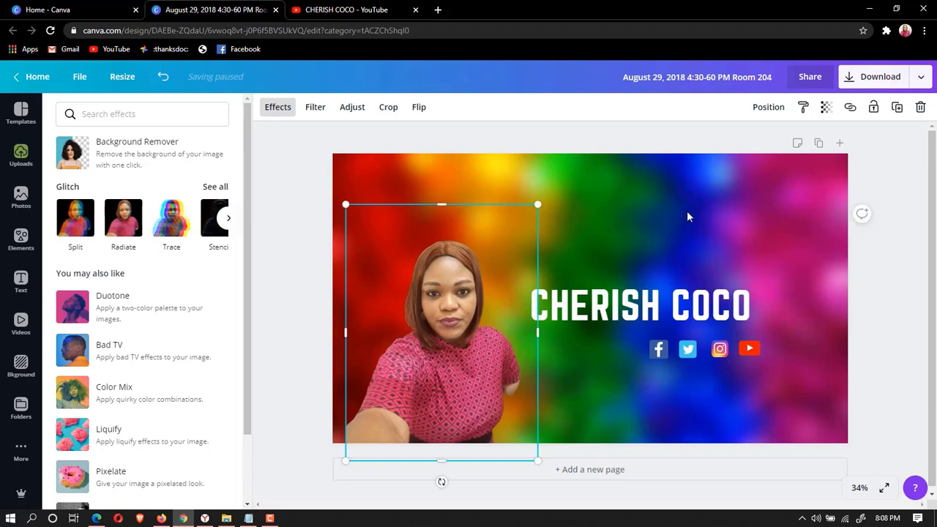
{"action": "left_click", "coordinate": [428, 281]}
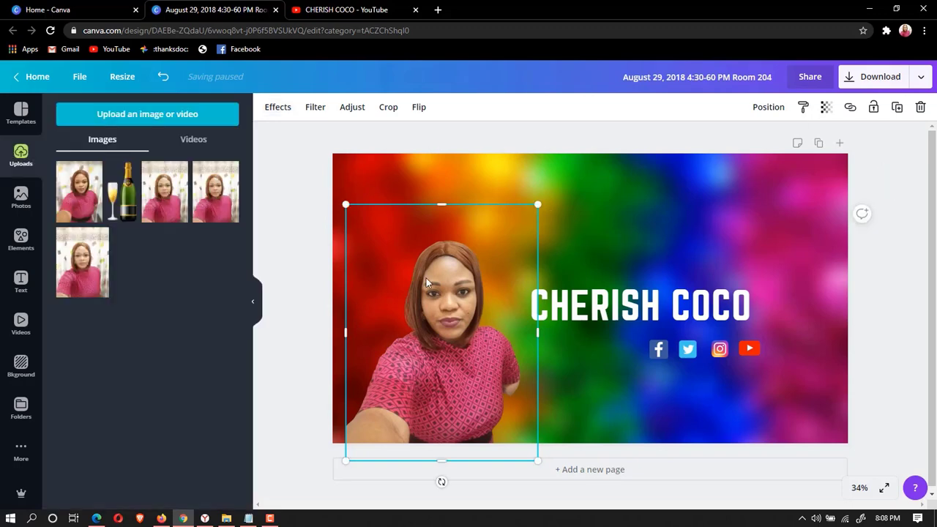
- Adjust the cut-out to saturation 42, contrast 31 and brightness -4
{"action": "left_click", "coordinate": [21, 111]}
{"action": "left_click", "coordinate": [352, 107]}
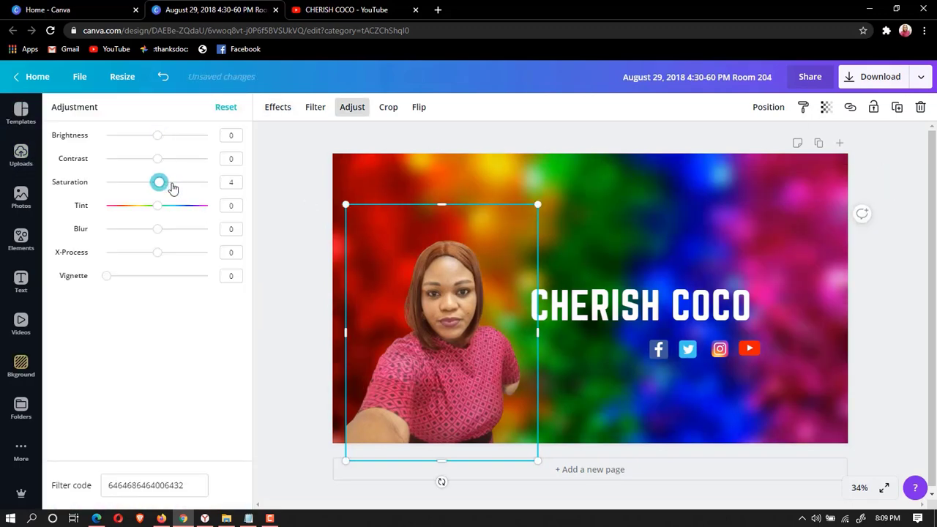
{"action": "mouse_move", "coordinate": [159, 183]}
{"action": "left_mouse_down"}
{"action": "mouse_move", "coordinate": [177, 183]}
{"action": "mouse_move", "coordinate": [155, 136]}
{"action": "left_mouse_up"}
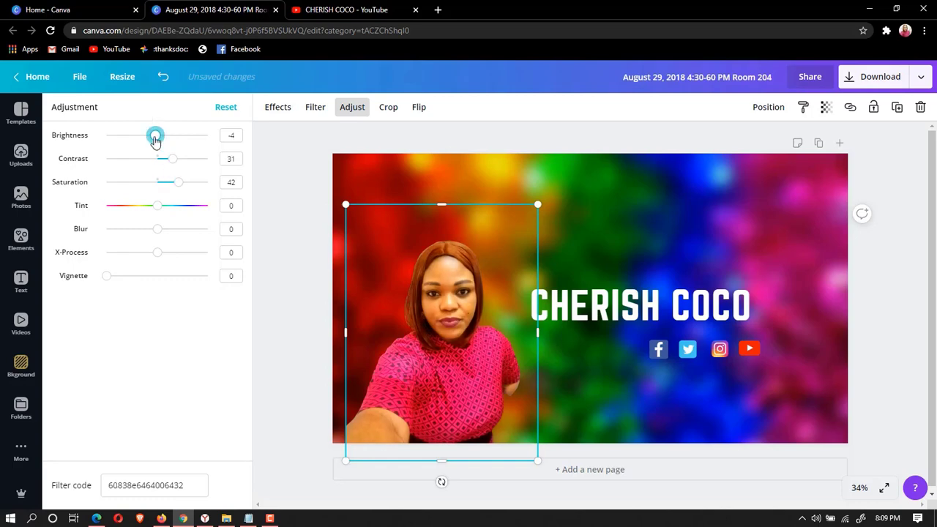
{"action": "left_click", "coordinate": [534, 167]}
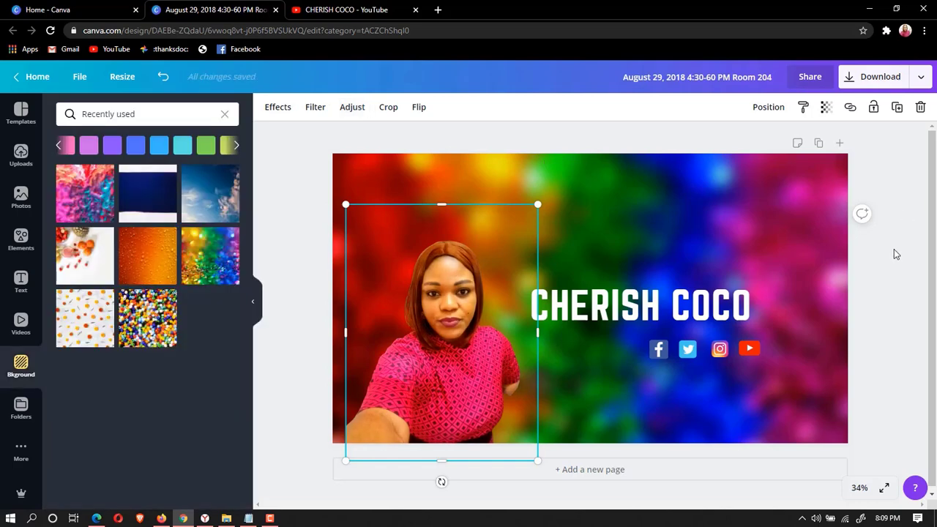
{"action": "left_click", "coordinate": [442, 361]}
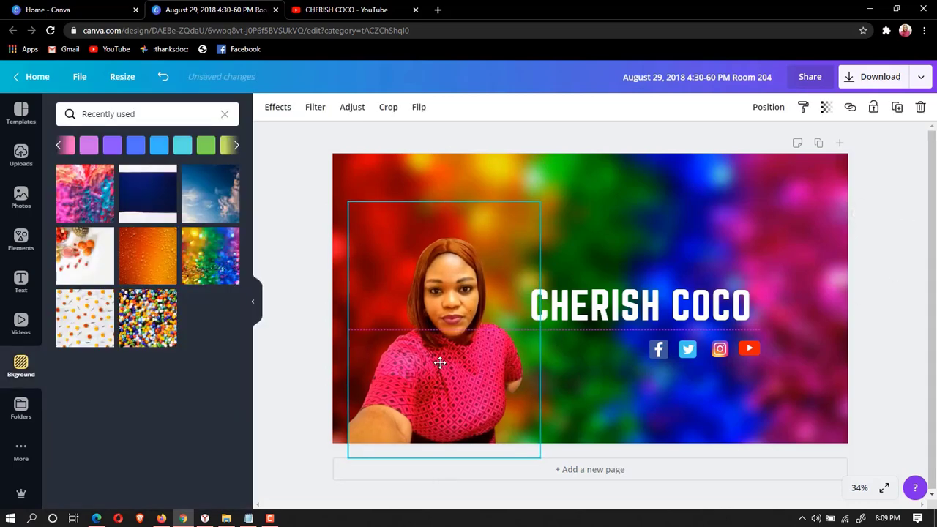
{"action": "left_click", "coordinate": [308, 367]}
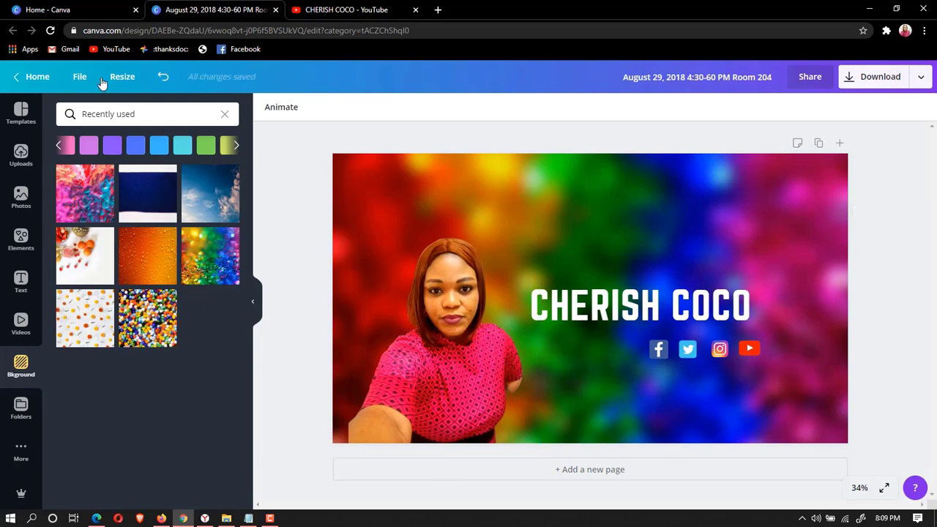
- Delete the old cut-out and place a different uploaded photo left of the title
{"action": "left_click", "coordinate": [18, 114]}
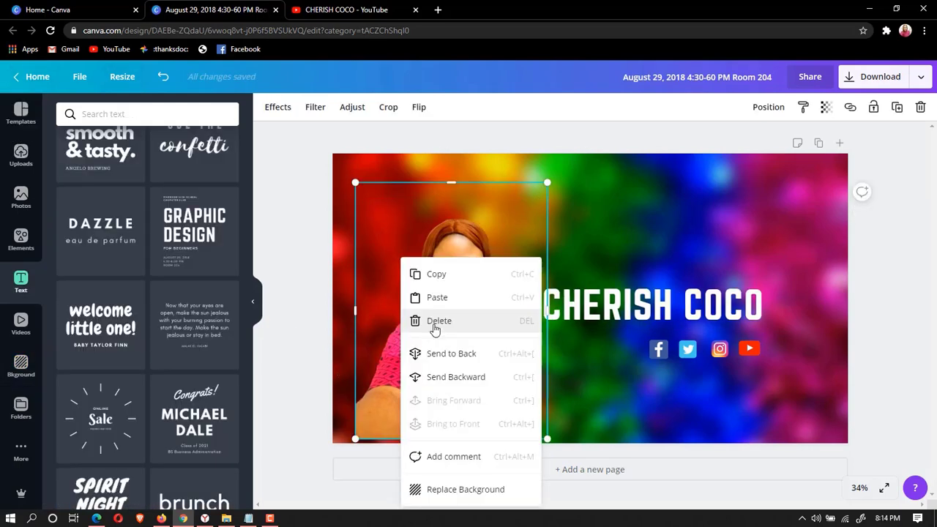
{"action": "left_click", "coordinate": [434, 322]}
{"action": "left_click", "coordinate": [160, 207]}
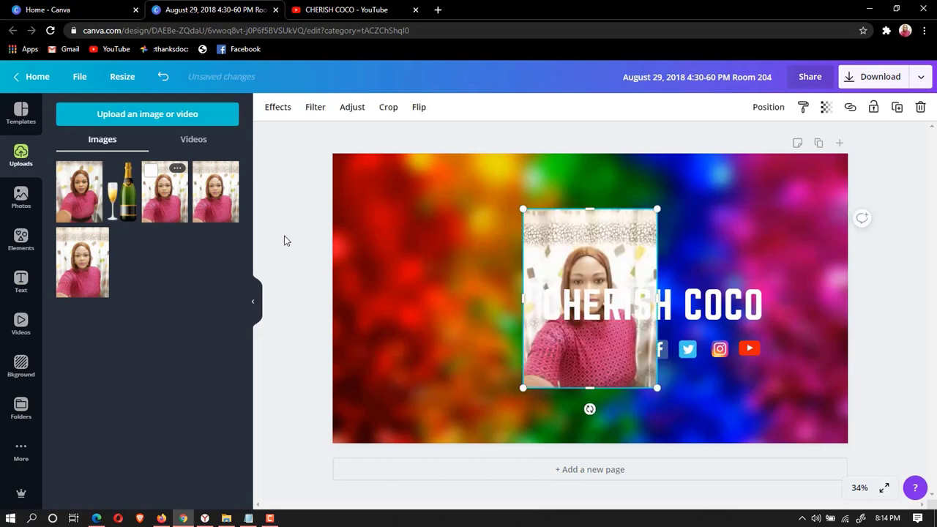
{"action": "mouse_move", "coordinate": [564, 249]}
{"action": "left_mouse_down"}
{"action": "mouse_move", "coordinate": [403, 249]}
{"action": "mouse_move", "coordinate": [411, 270]}
{"action": "left_mouse_up"}
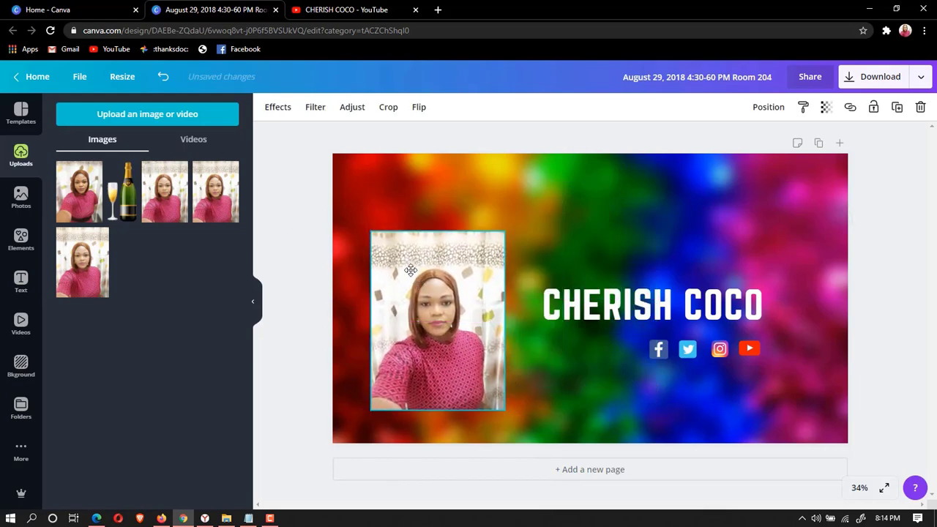
{"action": "left_click", "coordinate": [277, 107]}
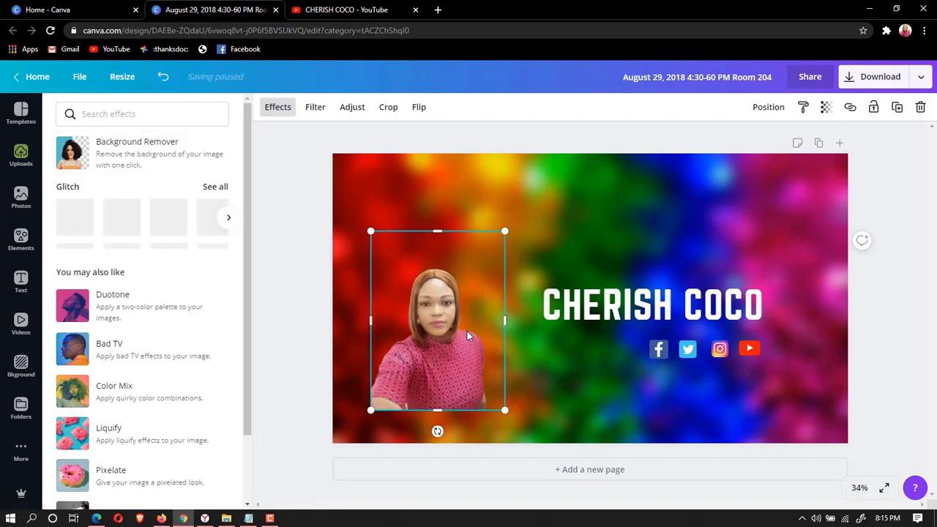
- Enlarge the new cut-out to about 929 × 1,239 against the banner's left edge
{"action": "left_click_drag", "start_coordinate": [467, 331], "coordinate": [435, 276]}
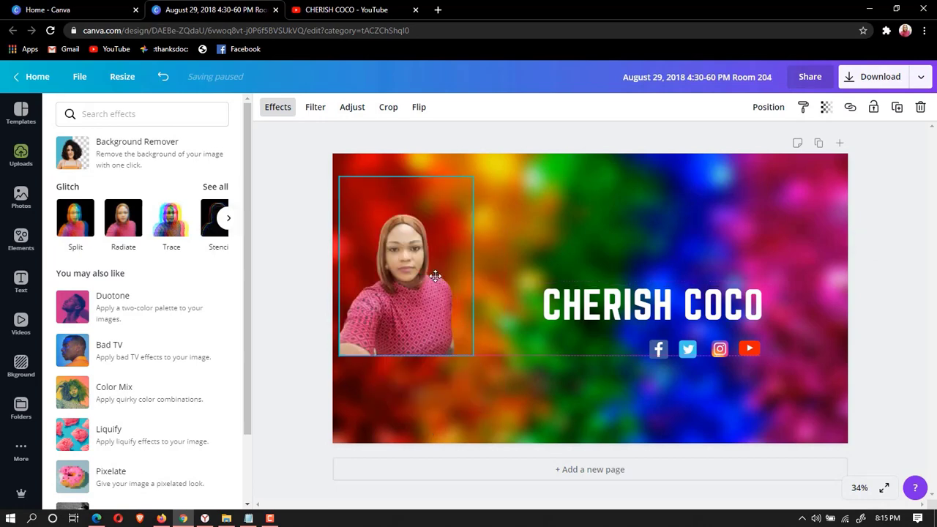
{"action": "left_click_drag", "start_coordinate": [435, 276], "coordinate": [446, 302]}
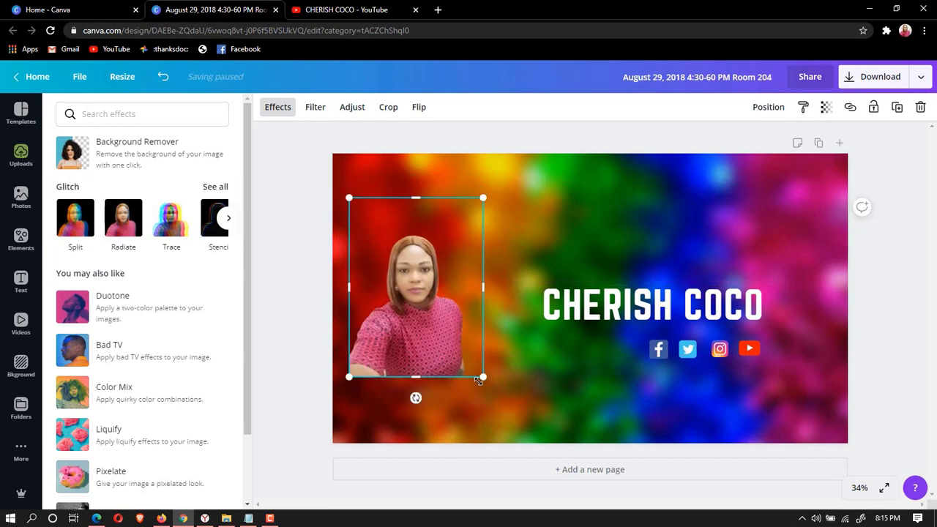
{"action": "mouse_move", "coordinate": [492, 384]}
{"action": "left_mouse_down"}
{"action": "mouse_move", "coordinate": [535, 469]}
{"action": "mouse_move", "coordinate": [542, 455]}
{"action": "mouse_move", "coordinate": [482, 334]}
{"action": "left_mouse_up"}
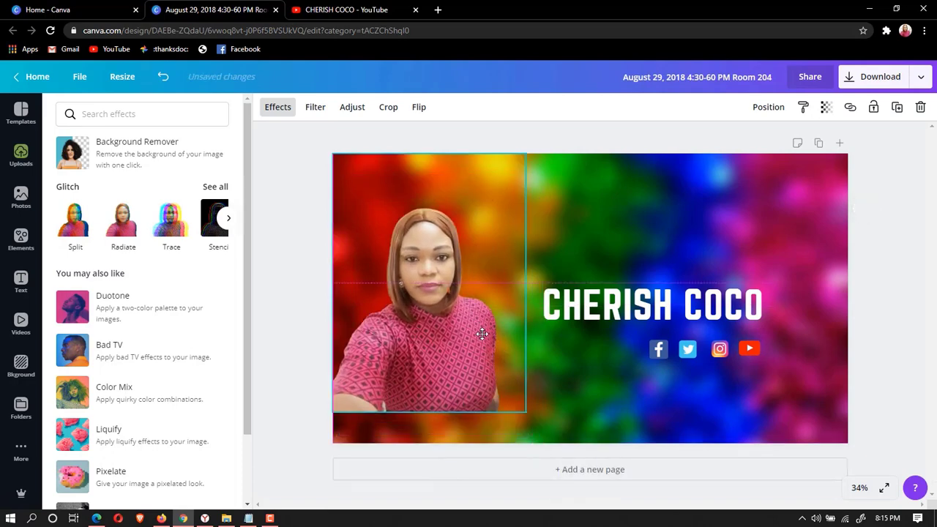
{"action": "left_click_drag", "start_coordinate": [335, 407], "coordinate": [338, 405]}
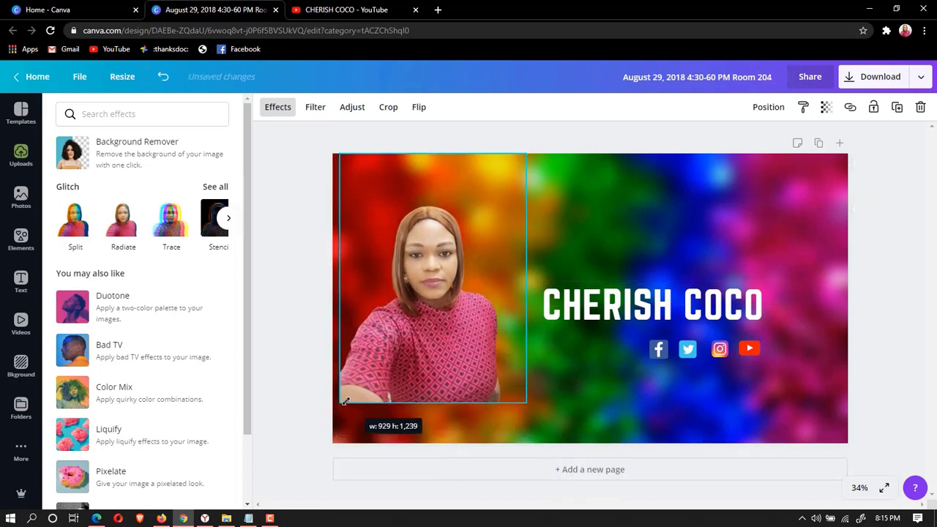
- Crop the cut-out portrait, pulling in its bottom edge and trimming the empty top area
{"action": "left_click", "coordinate": [389, 108]}
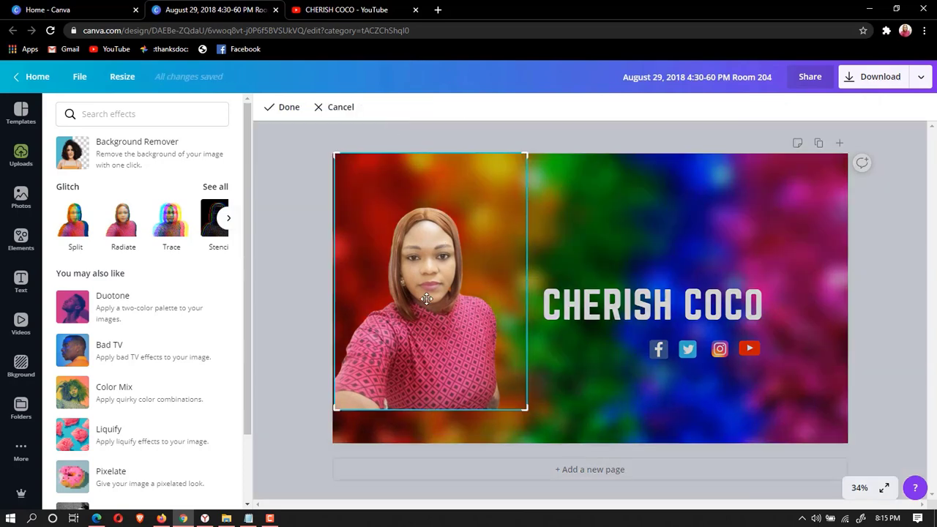
{"action": "left_click_drag", "start_coordinate": [424, 410], "coordinate": [429, 405]}
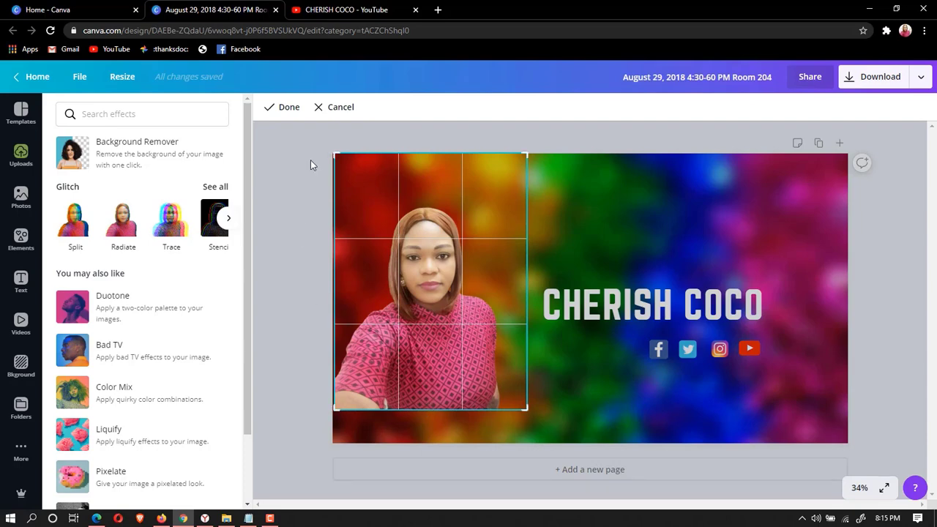
{"action": "mouse_move", "coordinate": [334, 409]}
{"action": "left_mouse_down"}
{"action": "mouse_move", "coordinate": [349, 391]}
{"action": "mouse_move", "coordinate": [334, 387]}
{"action": "left_mouse_up"}
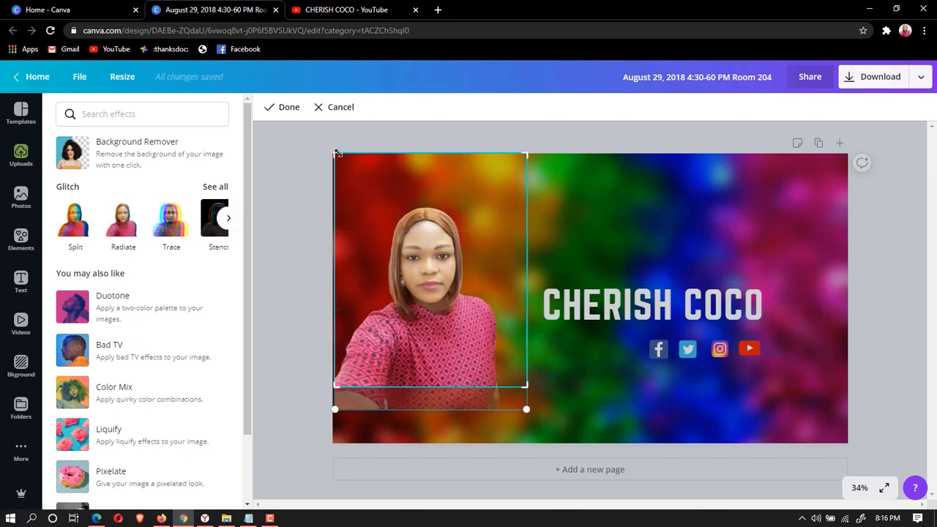
{"action": "left_click_drag", "start_coordinate": [335, 155], "coordinate": [331, 179]}
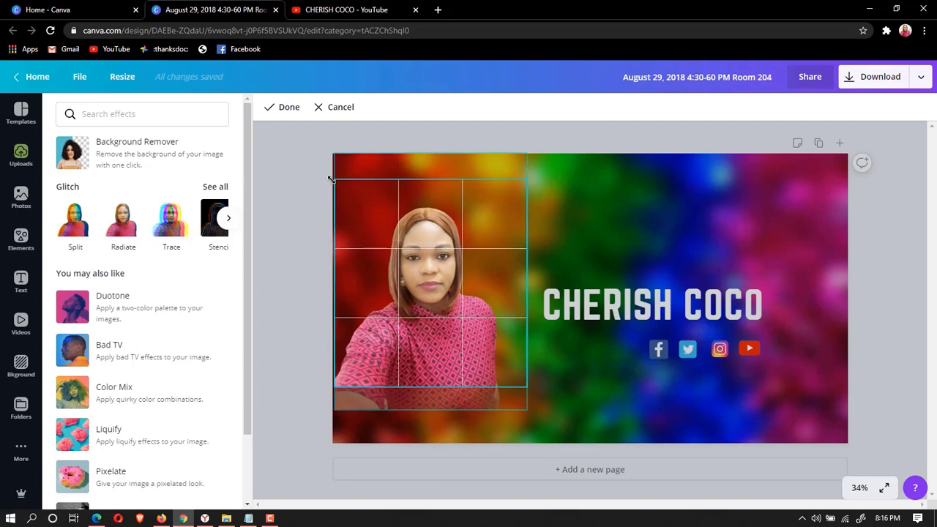
- Apply the crop, move the photo down-right, and set saturation to about 35 and contrast to 36
{"action": "left_click", "coordinate": [282, 107]}
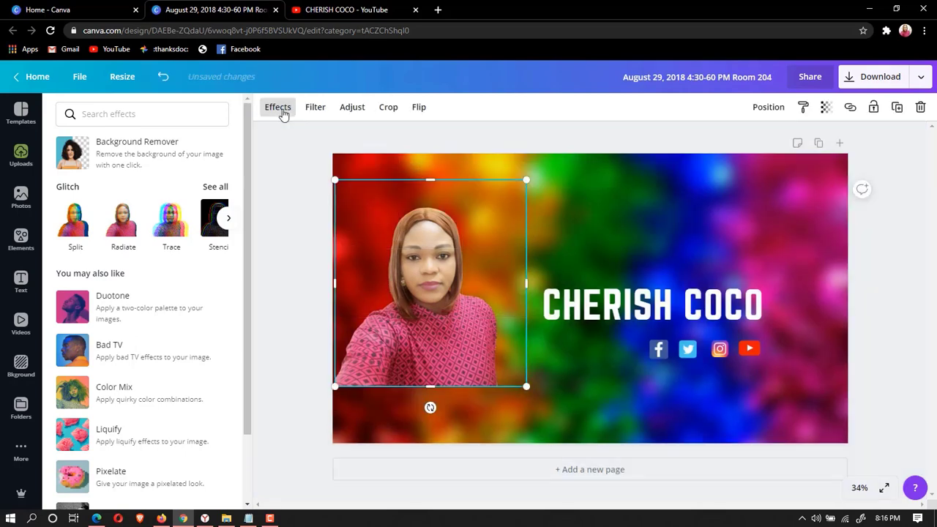
{"action": "left_click_drag", "start_coordinate": [420, 230], "coordinate": [427, 247]}
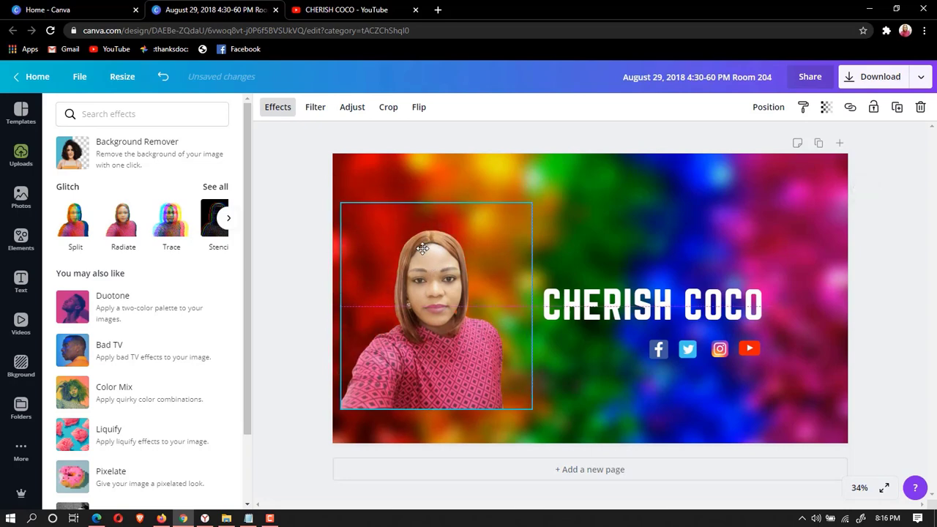
{"action": "left_click", "coordinate": [352, 110]}
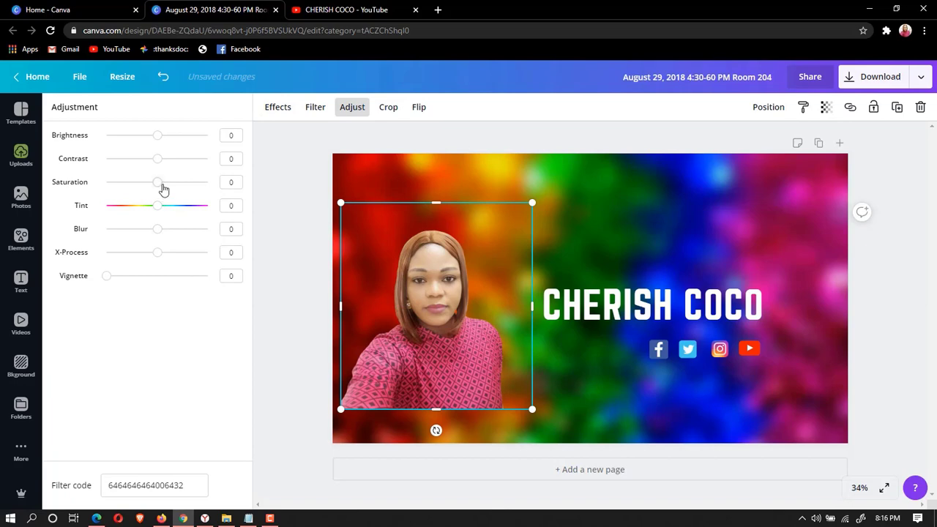
{"action": "mouse_move", "coordinate": [158, 182]}
{"action": "left_mouse_down"}
{"action": "mouse_move", "coordinate": [178, 182]}
{"action": "mouse_move", "coordinate": [154, 143]}
{"action": "left_mouse_up"}
{"action": "left_click", "coordinate": [157, 136]}
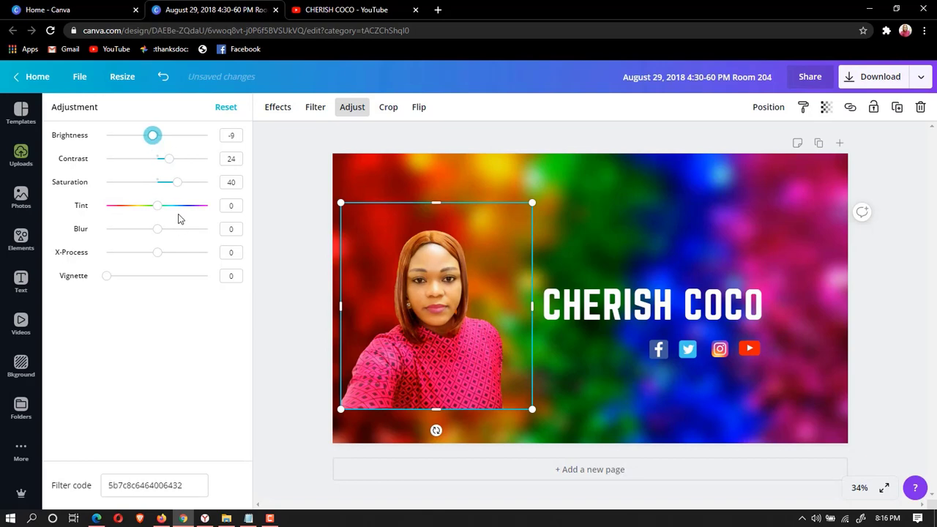
{"action": "left_click_drag", "start_coordinate": [179, 183], "coordinate": [174, 182]}
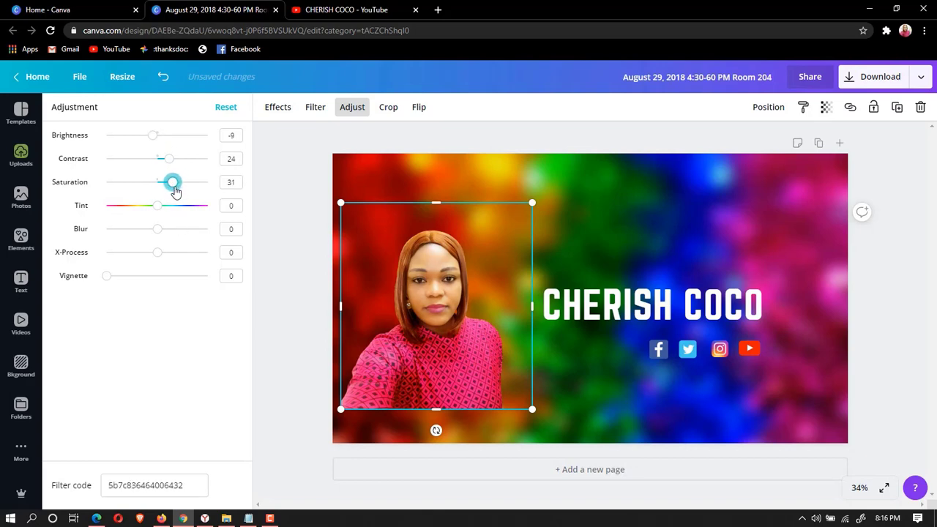
{"action": "mouse_move", "coordinate": [169, 163]}
{"action": "left_mouse_down"}
{"action": "mouse_move", "coordinate": [186, 164]}
{"action": "mouse_move", "coordinate": [176, 187]}
{"action": "left_mouse_up"}
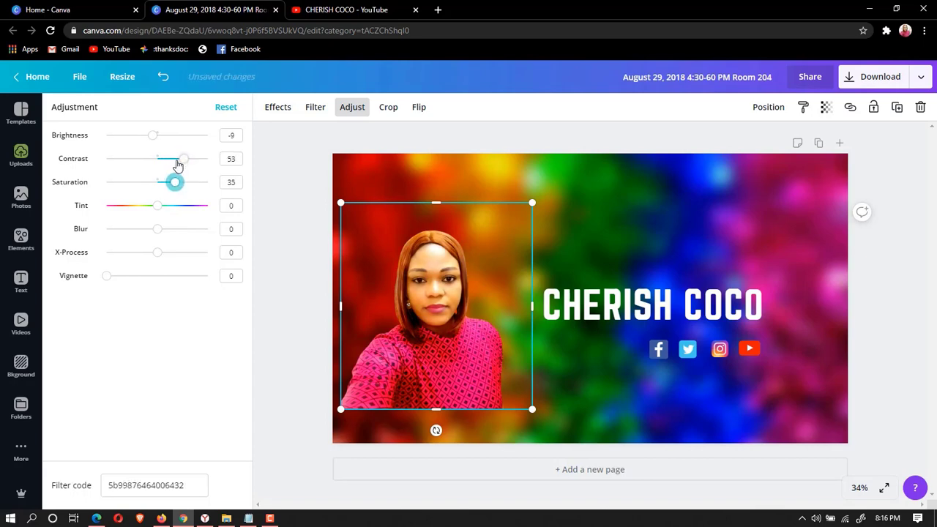
{"action": "left_click", "coordinate": [176, 160]}
{"action": "key", "text": "Left"}
{"action": "key", "text": "Left"}
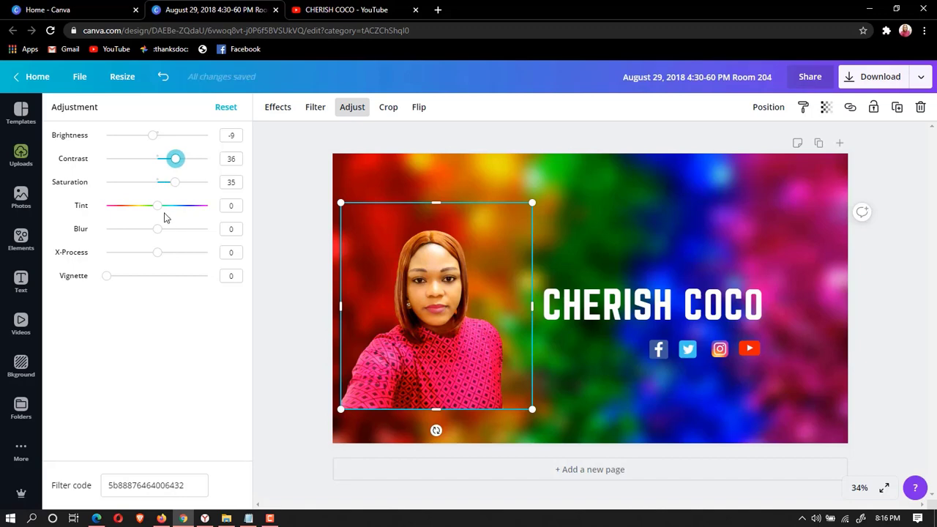
- Set X-Process to 33, add a vignette, and nudge the photo slightly down and right
{"action": "mouse_move", "coordinate": [159, 253]}
{"action": "left_mouse_down"}
{"action": "mouse_move", "coordinate": [125, 253]}
{"action": "mouse_move", "coordinate": [174, 253]}
{"action": "left_mouse_up"}
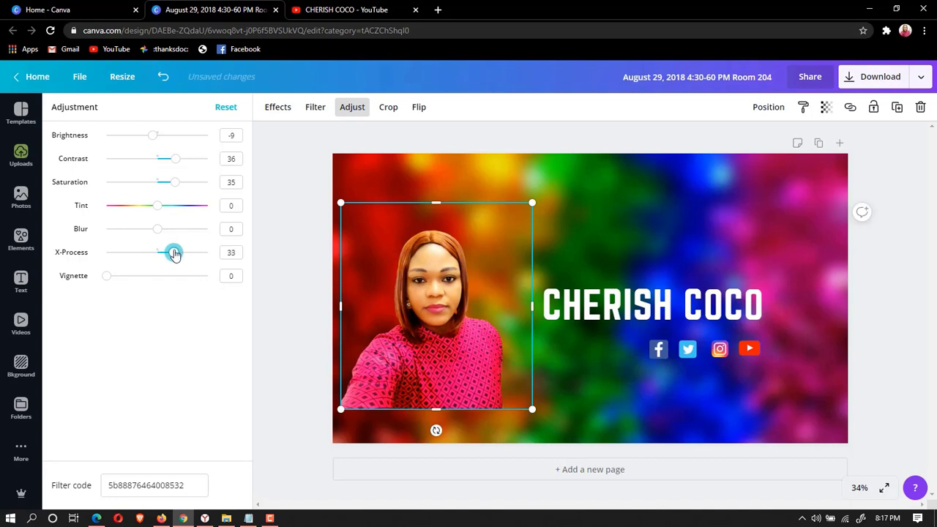
{"action": "left_click", "coordinate": [106, 276]}
{"action": "mouse_move", "coordinate": [106, 278]}
{"action": "left_mouse_down"}
{"action": "mouse_move", "coordinate": [160, 284]}
{"action": "mouse_move", "coordinate": [143, 279]}
{"action": "left_mouse_up"}
{"action": "left_click", "coordinate": [510, 258]}
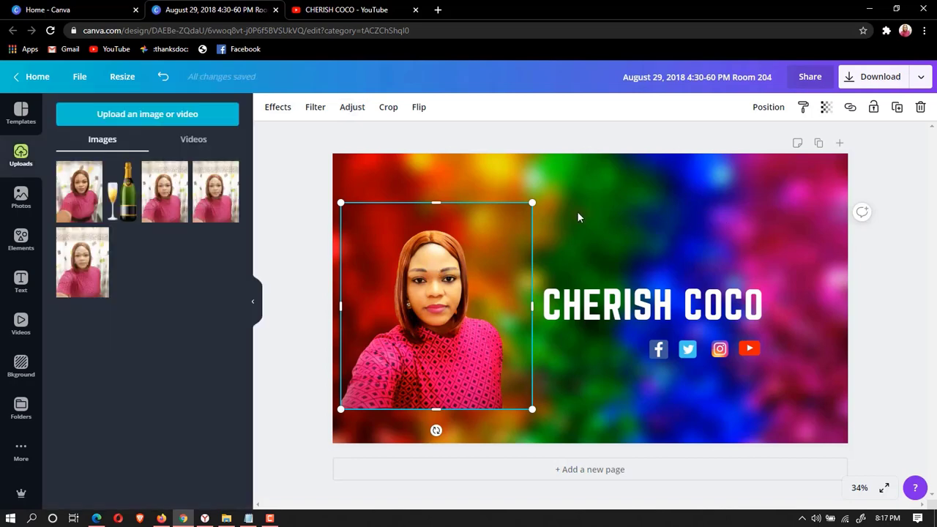
{"action": "left_click_drag", "start_coordinate": [434, 268], "coordinate": [440, 284]}
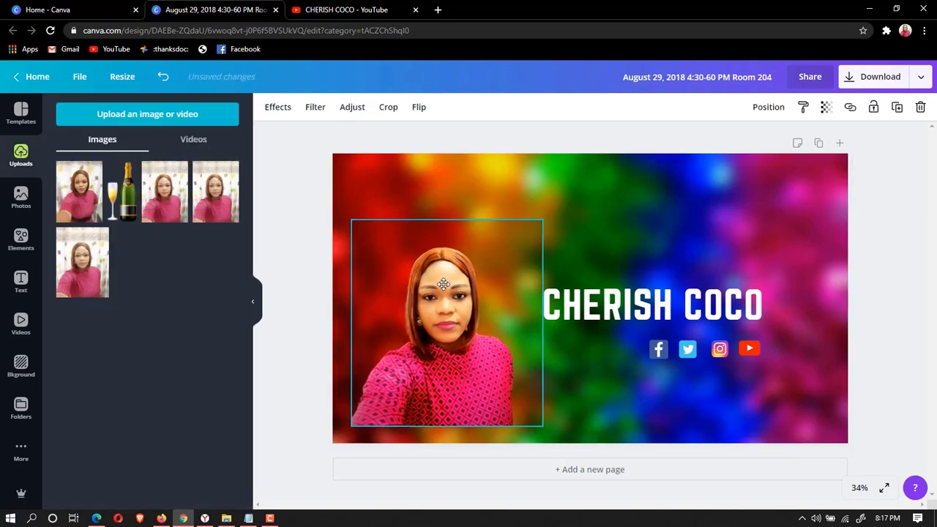
- Reselect the photo and remove the vignette, setting it back to 0
{"action": "left_click", "coordinate": [628, 240]}
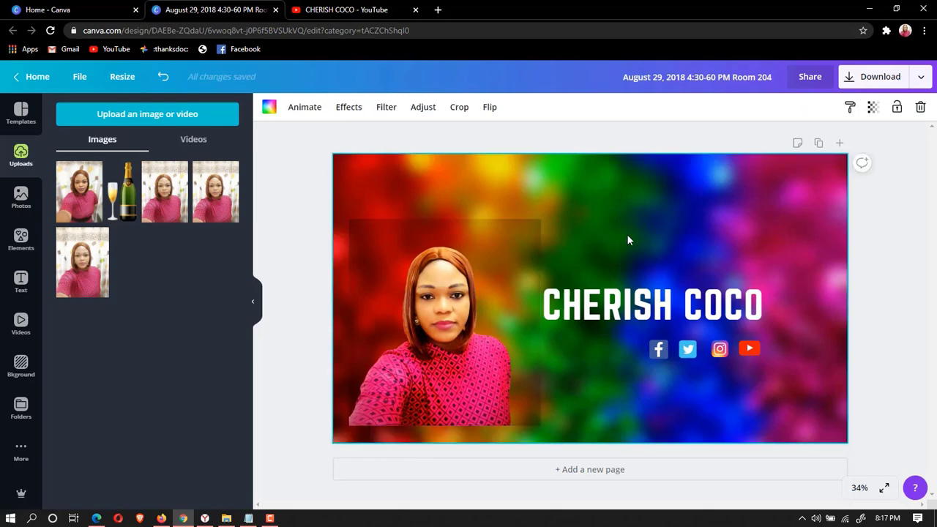
{"action": "left_click", "coordinate": [440, 295]}
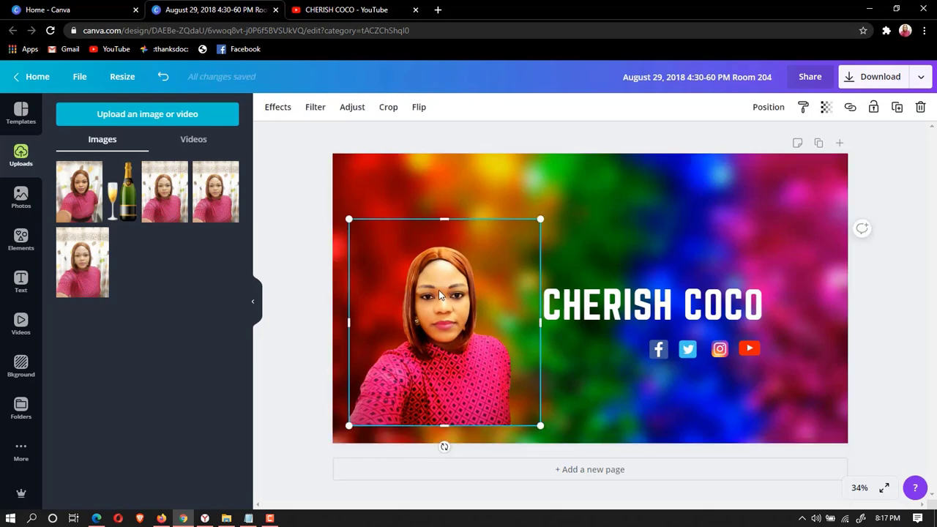
{"action": "left_click", "coordinate": [353, 109]}
{"action": "left_click_drag", "start_coordinate": [143, 282], "coordinate": [100, 282]}
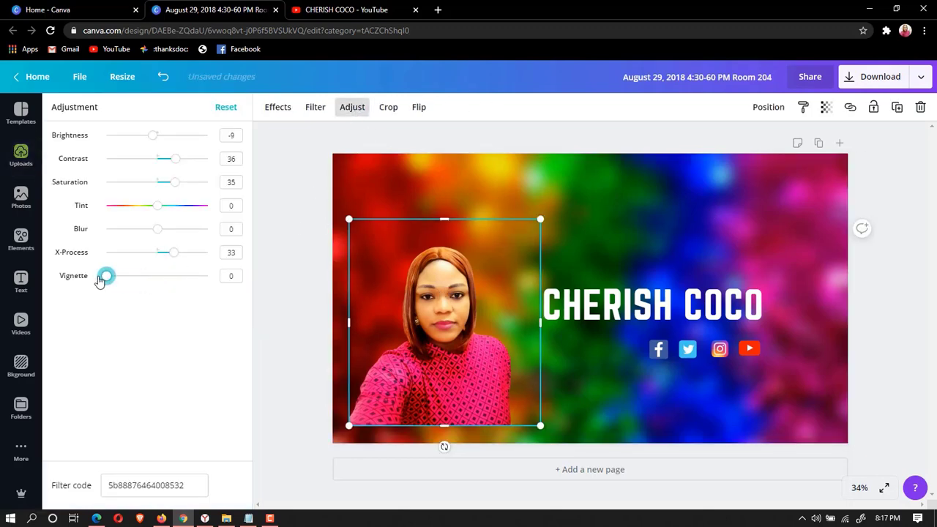
{"action": "left_click", "coordinate": [659, 208]}
{"action": "left_click", "coordinate": [658, 209]}
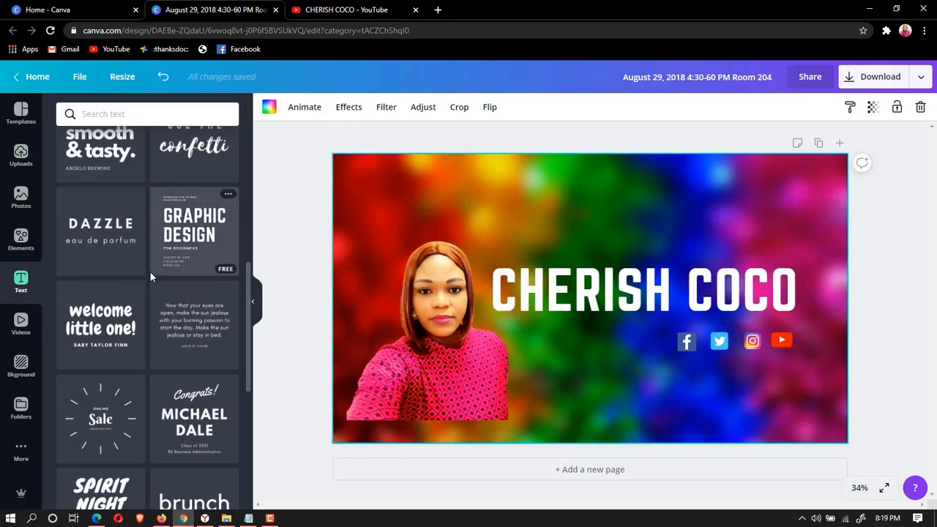
- Add the Graphic Design text template below the title and delete its GRAPHIC DESIGN heading
{"action": "left_click", "coordinate": [194, 249]}
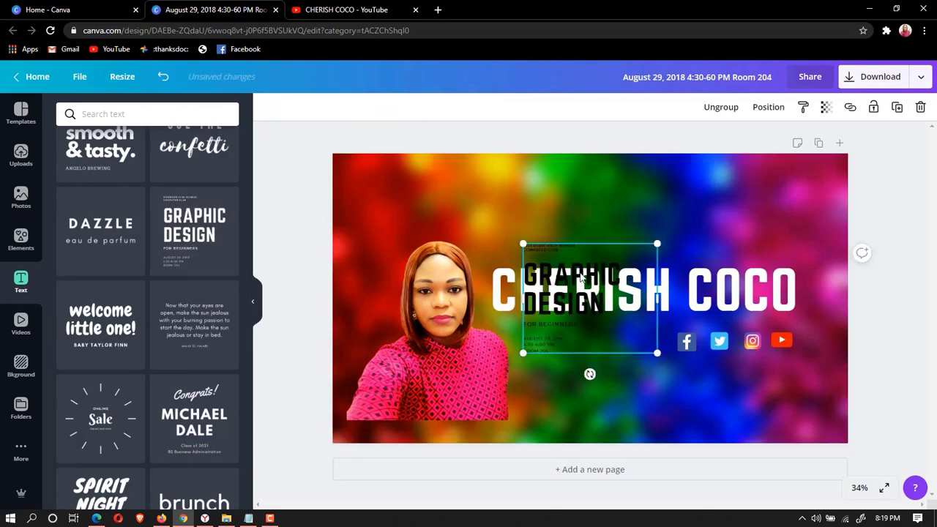
{"action": "mouse_move", "coordinate": [580, 276]}
{"action": "left_mouse_down"}
{"action": "mouse_move", "coordinate": [571, 204]}
{"action": "mouse_move", "coordinate": [629, 393]}
{"action": "mouse_move", "coordinate": [581, 358]}
{"action": "left_mouse_up"}
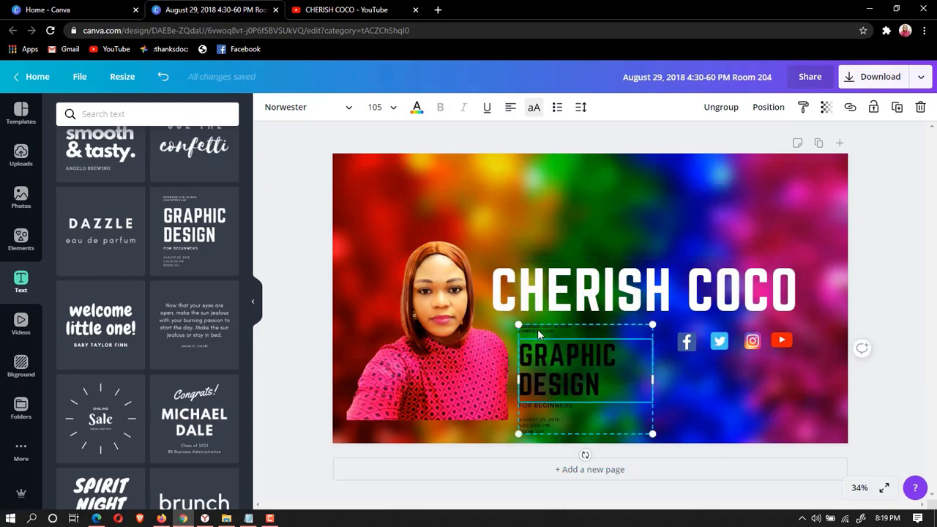
{"action": "left_click", "coordinate": [565, 347]}
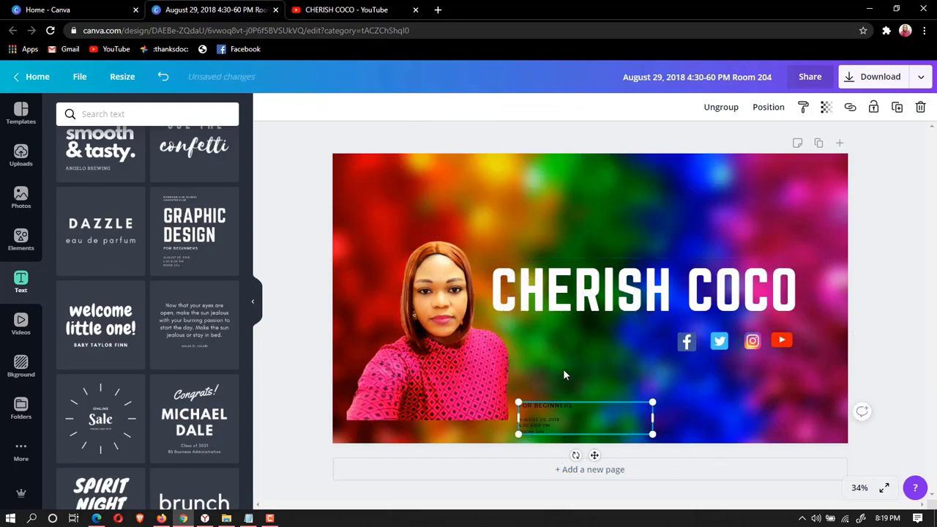
{"action": "key", "text": "Delete"}
- Delete the date and FOR BEGINNERS lines from the template group
{"action": "left_click", "coordinate": [556, 403]}
{"action": "left_click", "coordinate": [556, 422]}
{"action": "key", "text": "Delete"}
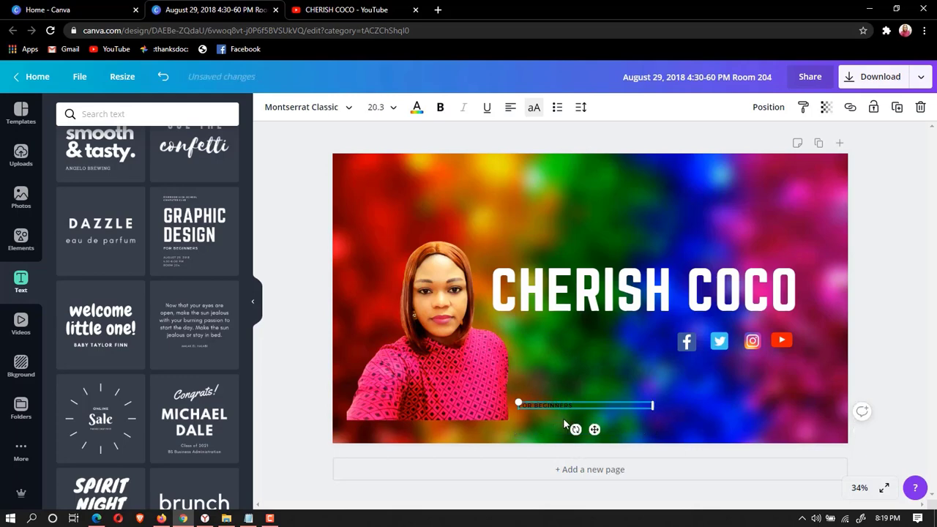
{"action": "left_click", "coordinate": [575, 398]}
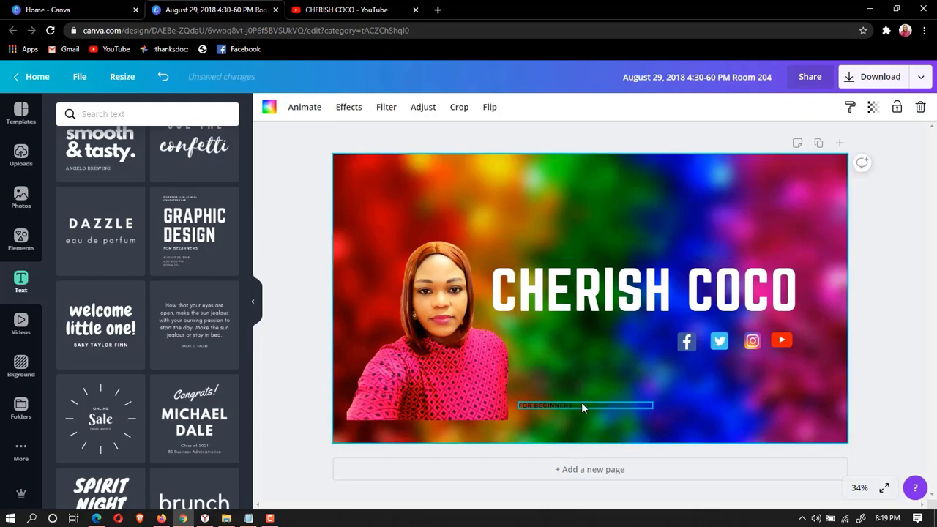
{"action": "left_click", "coordinate": [575, 406]}
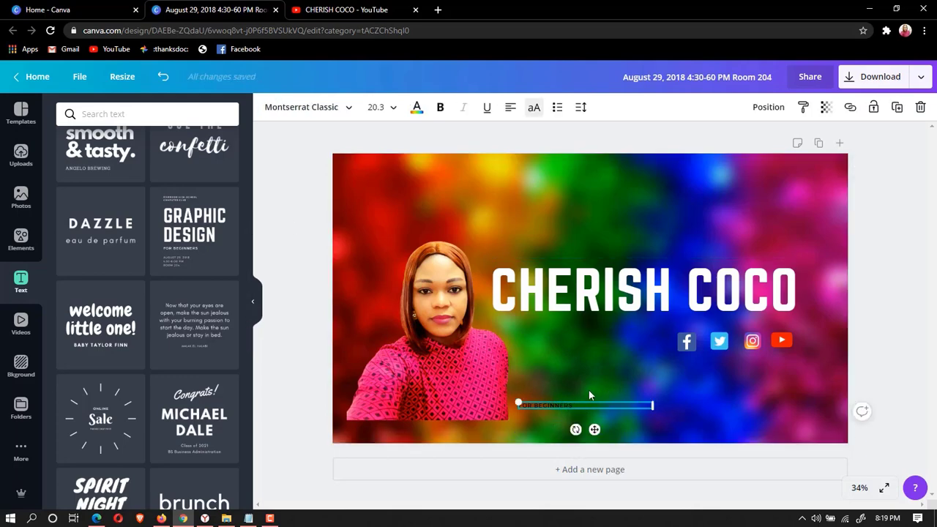
{"action": "key", "text": "Delete"}
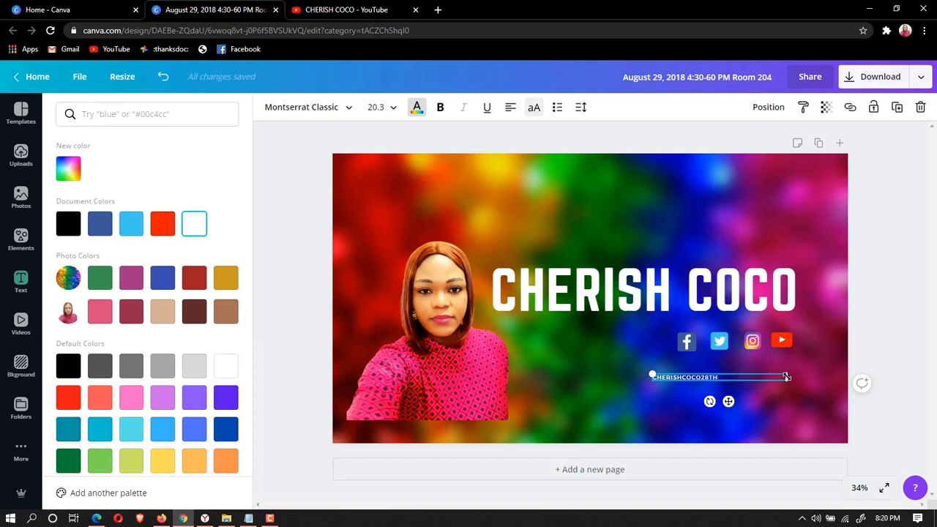
- Enlarge the CHERISHCOCO28TH text to size 22.1, right-align it, and place it under the icons
{"action": "left_click_drag", "start_coordinate": [787, 377], "coordinate": [800, 375]}
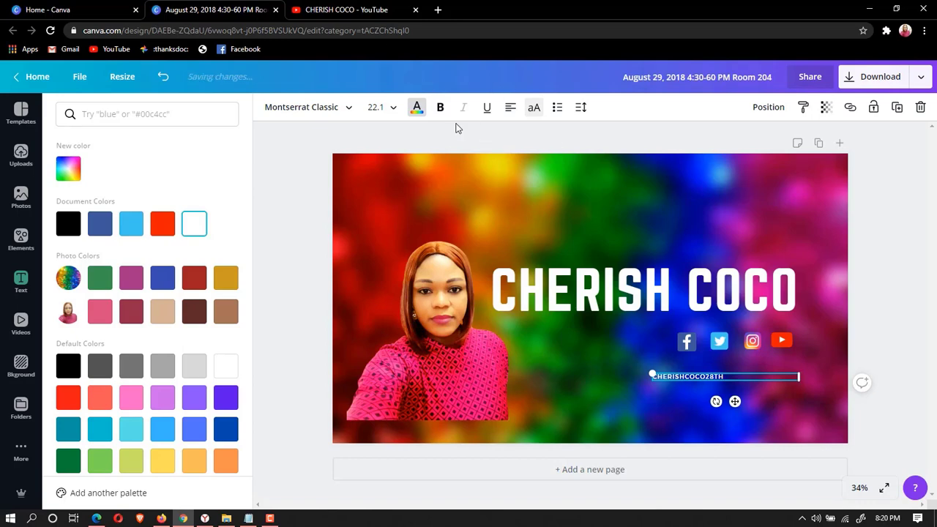
{"action": "left_click", "coordinate": [510, 108]}
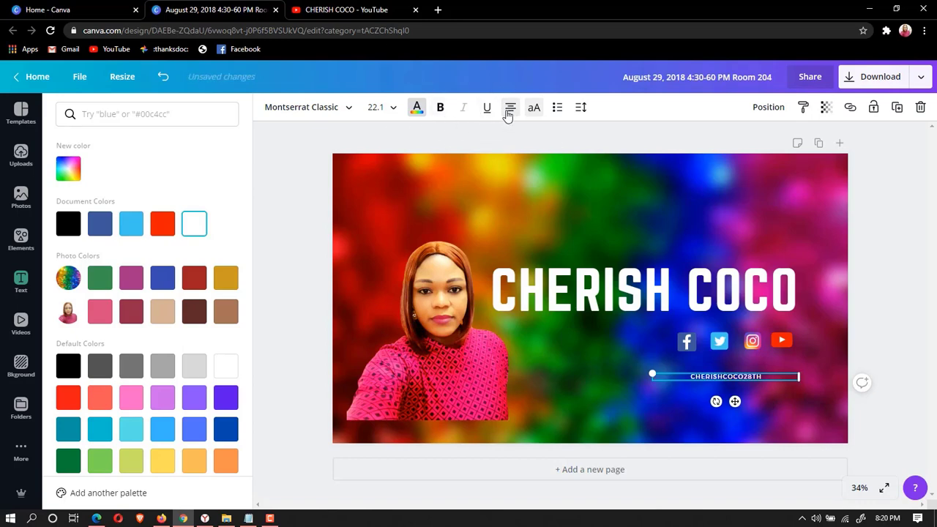
{"action": "left_click", "coordinate": [509, 110]}
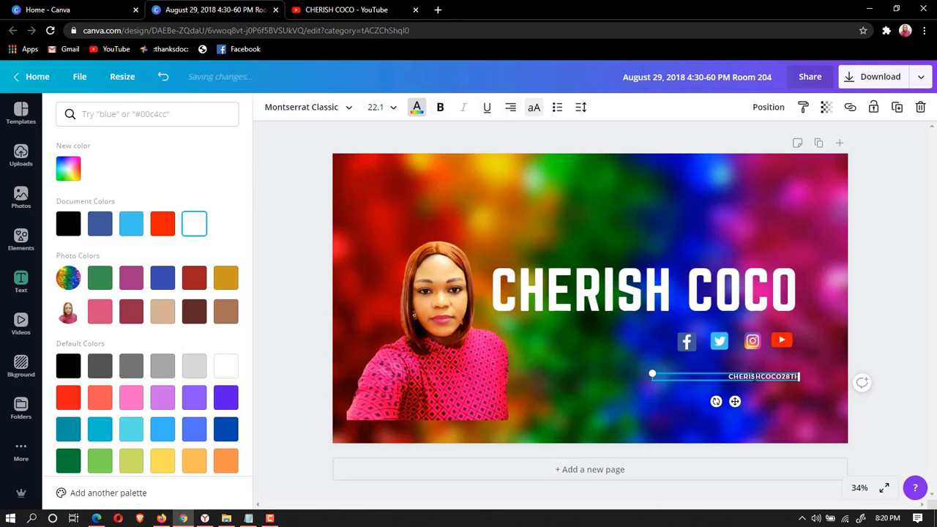
{"action": "left_click_drag", "start_coordinate": [748, 374], "coordinate": [742, 355]}
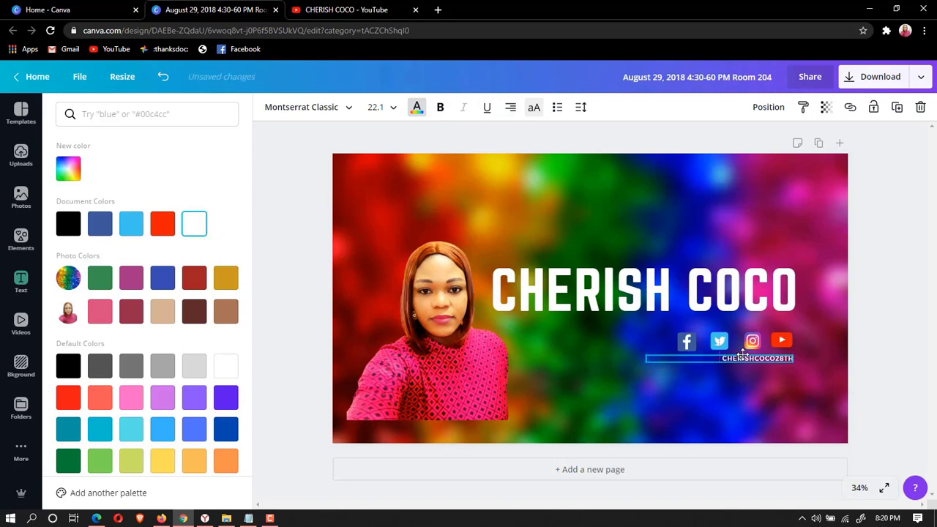
{"action": "left_click", "coordinate": [900, 322]}
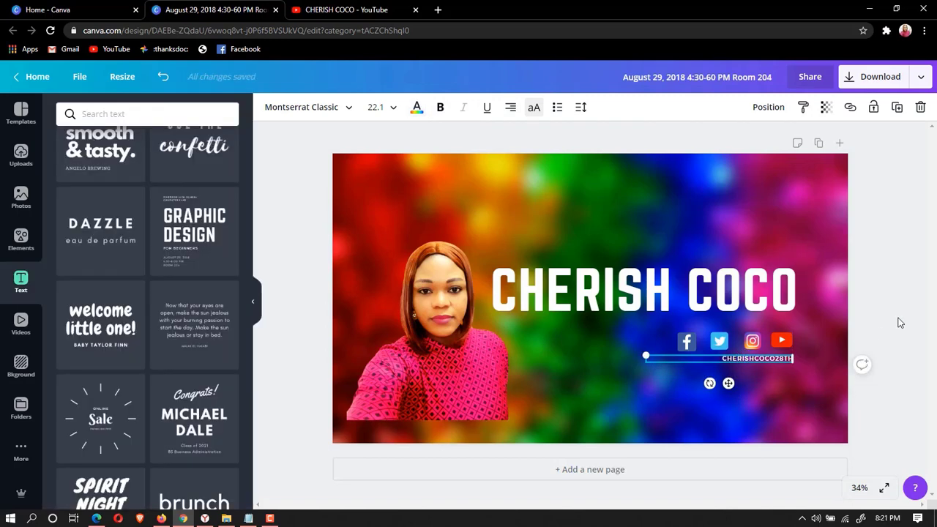
- Delete the Twitter icon and move Facebook and Instagram left into one row
{"action": "left_click_drag", "start_coordinate": [686, 342], "coordinate": [571, 348]}
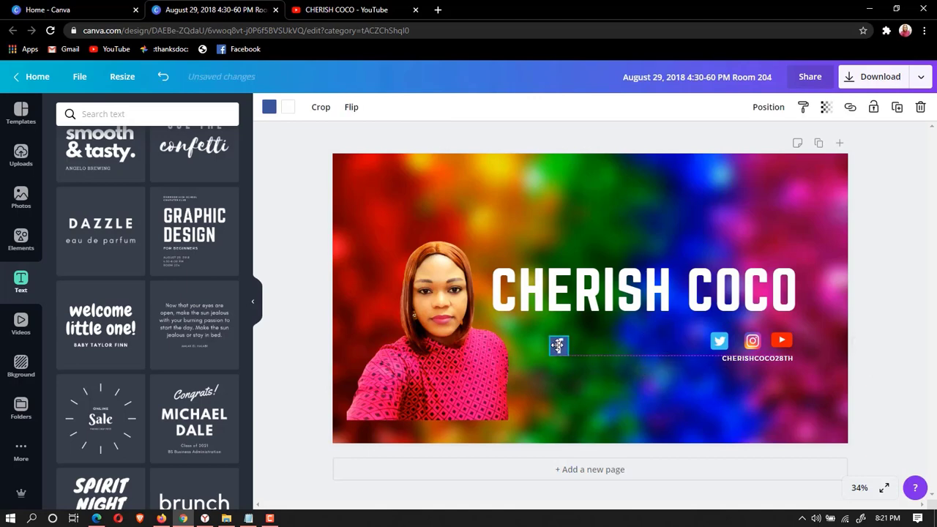
{"action": "left_click", "coordinate": [718, 339]}
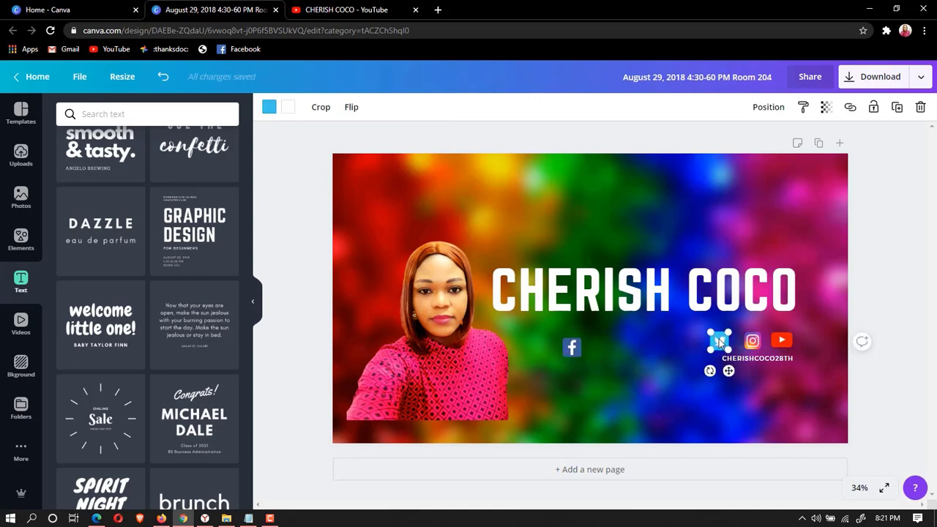
{"action": "key", "text": "Delete"}
{"action": "mouse_move", "coordinate": [752, 340]}
{"action": "left_mouse_down"}
{"action": "mouse_move", "coordinate": [658, 349]}
{"action": "mouse_move", "coordinate": [677, 334]}
{"action": "left_mouse_up"}
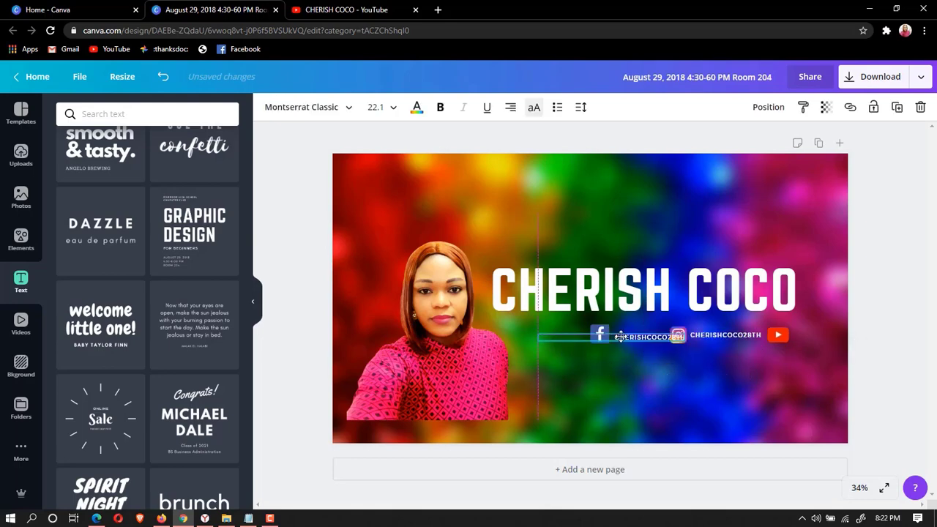
- Position the CHERISHCOCO28TH handle text directly after the Facebook icon
{"action": "mouse_move", "coordinate": [610, 335]}
{"action": "left_mouse_down"}
{"action": "mouse_move", "coordinate": [610, 358]}
{"action": "mouse_move", "coordinate": [638, 337]}
{"action": "mouse_move", "coordinate": [628, 335]}
{"action": "left_mouse_up"}
{"action": "left_click", "coordinate": [593, 333]}
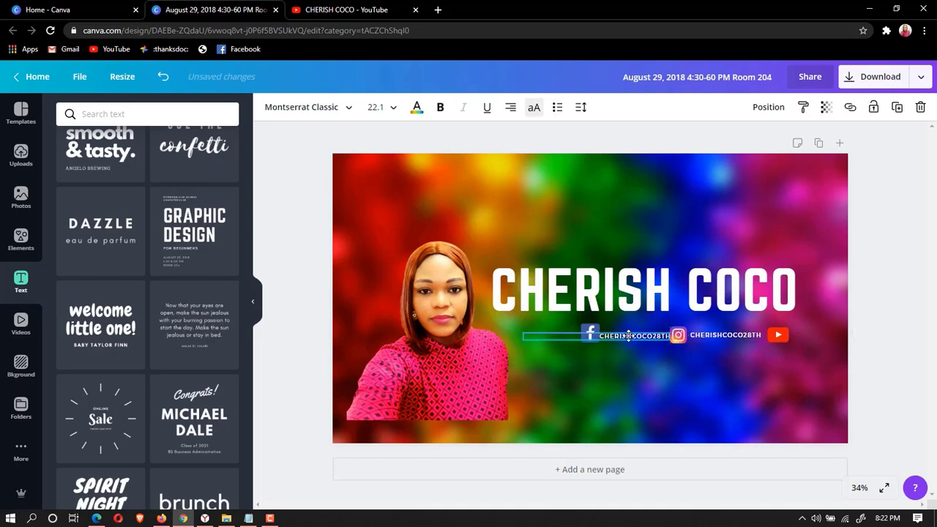
{"action": "left_click", "coordinate": [664, 372]}
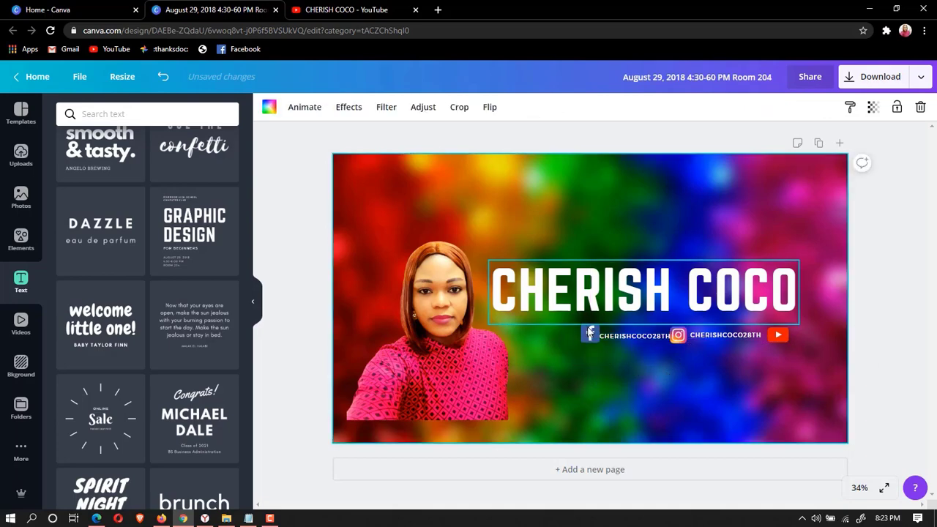
{"action": "left_click", "coordinate": [590, 333]}
{"action": "left_click_drag", "start_coordinate": [590, 333], "coordinate": [579, 333]}
{"action": "left_click", "coordinate": [634, 335]}
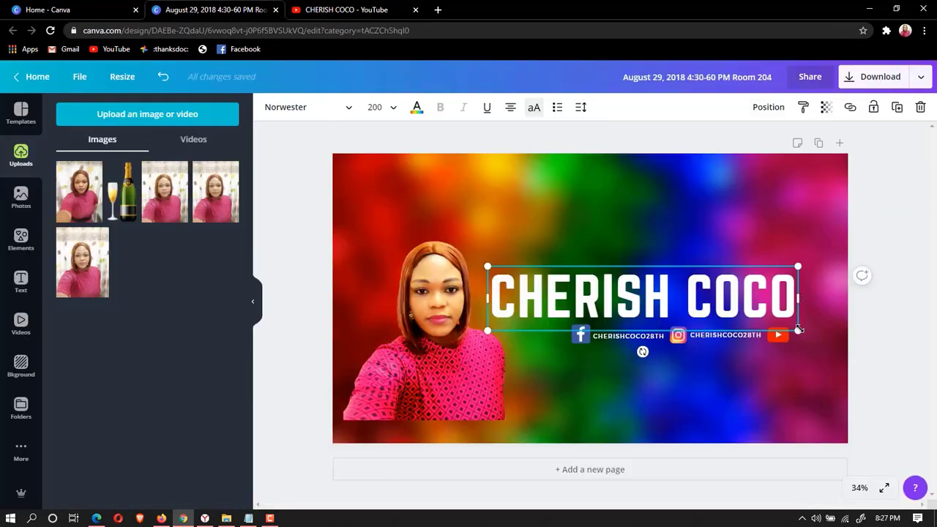
- Shrink the CHERISH COCO title and drag the blue logo image from its folder into the design
{"action": "left_click_drag", "start_coordinate": [794, 329], "coordinate": [817, 320]}
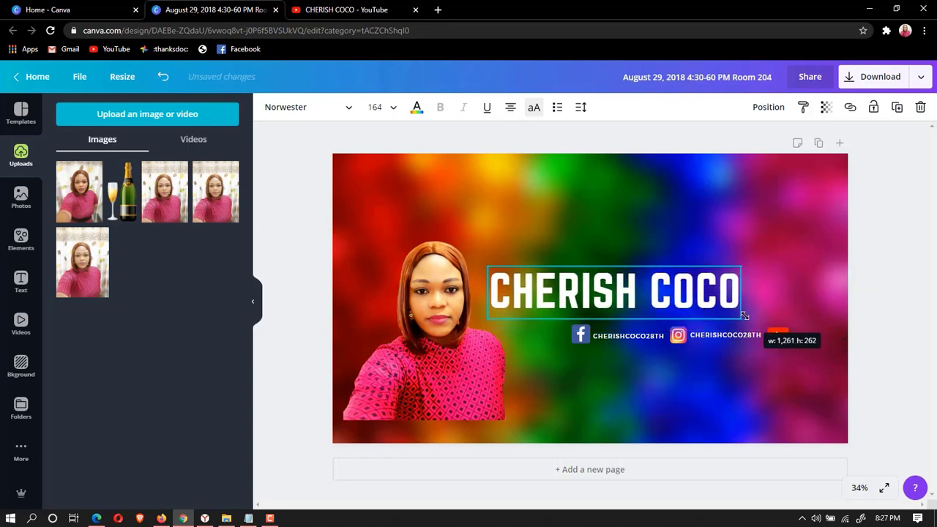
{"action": "left_click", "coordinate": [903, 250]}
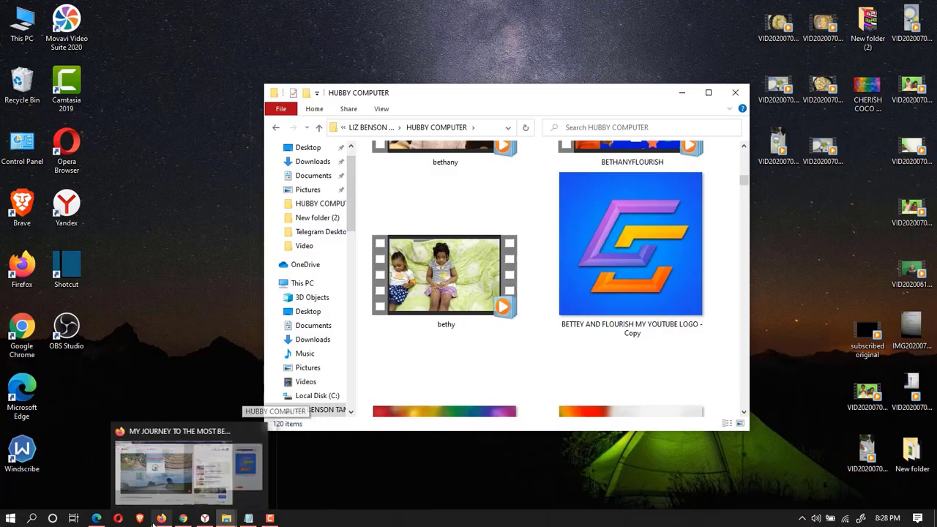
{"action": "left_click", "coordinate": [181, 518]}
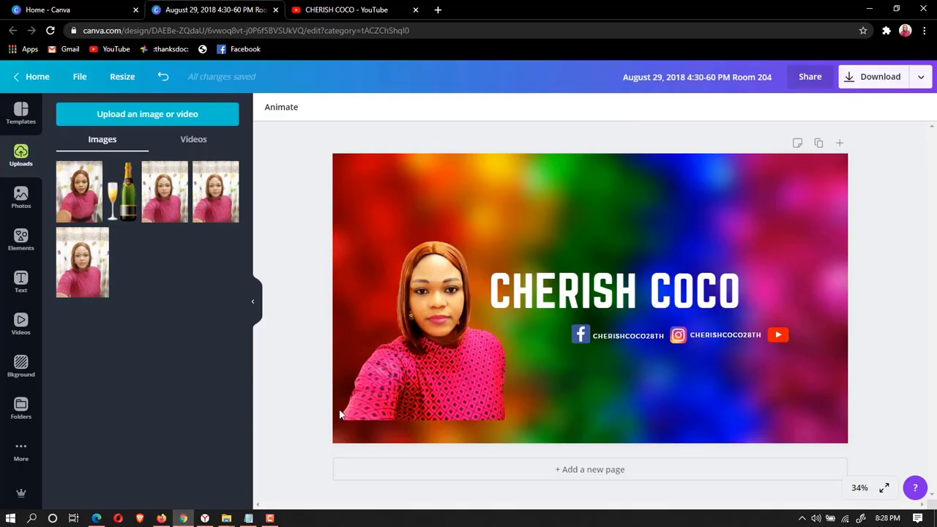
{"action": "left_click", "coordinate": [895, 9]}
{"action": "left_click_drag", "start_coordinate": [618, 255], "coordinate": [401, 291]}
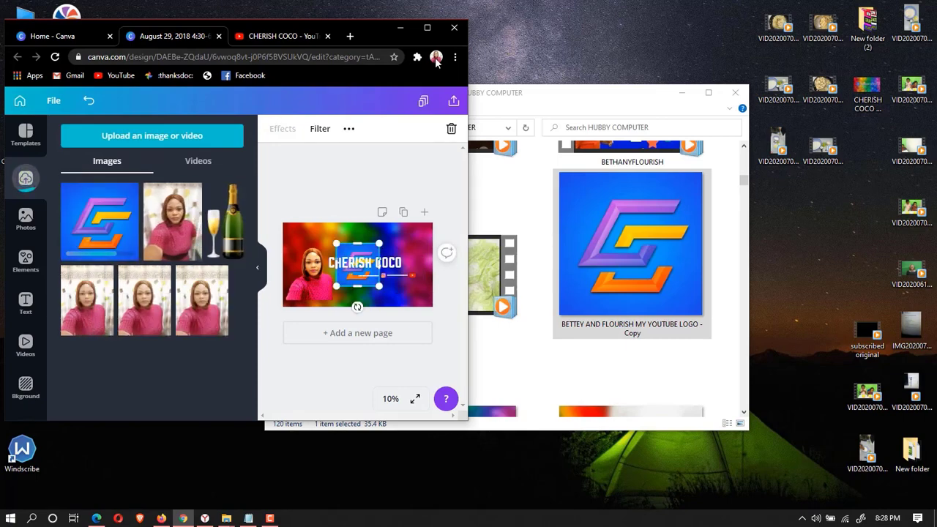
{"action": "left_click", "coordinate": [426, 29]}
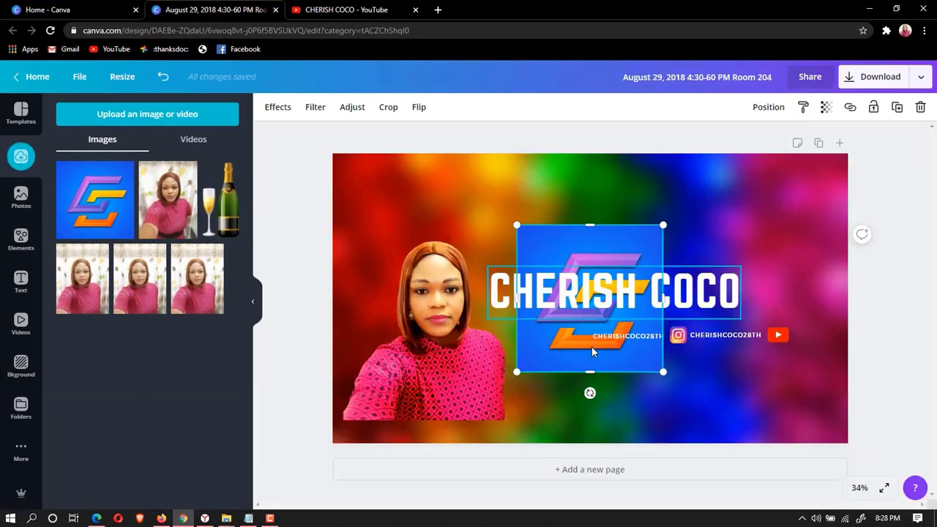
- Resize the logo to a small square beside the title and enlarge the title slightly to meet it
{"action": "mouse_move", "coordinate": [537, 361]}
{"action": "left_mouse_down"}
{"action": "mouse_move", "coordinate": [639, 242]}
{"action": "mouse_move", "coordinate": [771, 284]}
{"action": "left_mouse_up"}
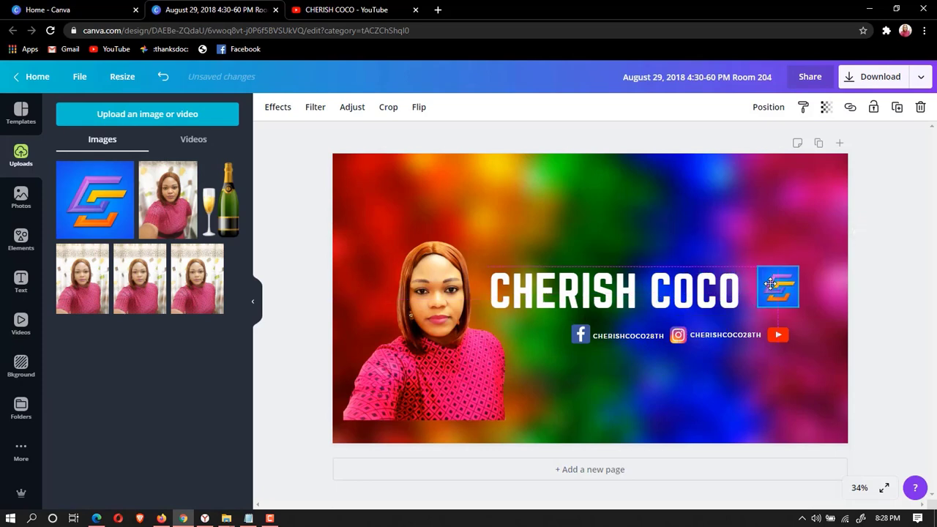
{"action": "left_click", "coordinate": [735, 310]}
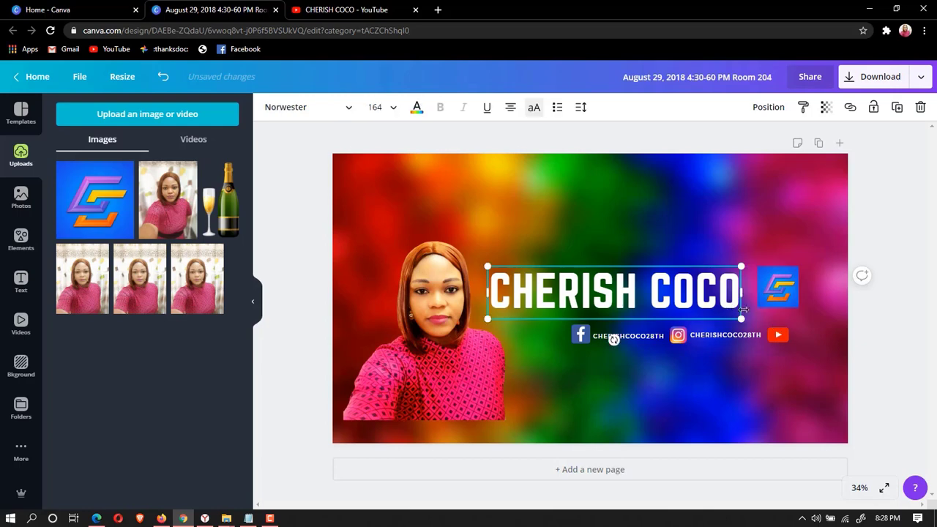
{"action": "left_click_drag", "start_coordinate": [746, 319], "coordinate": [756, 320]}
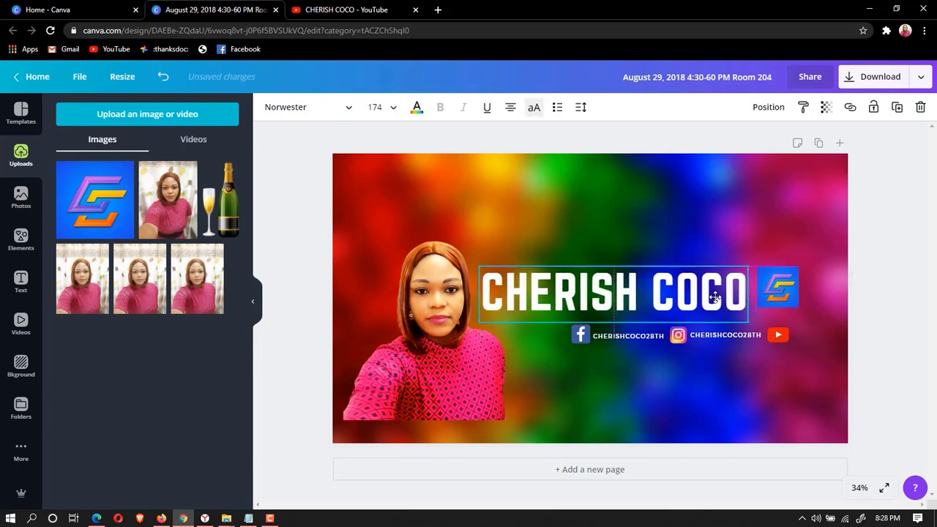
{"action": "left_click", "coordinate": [679, 393]}
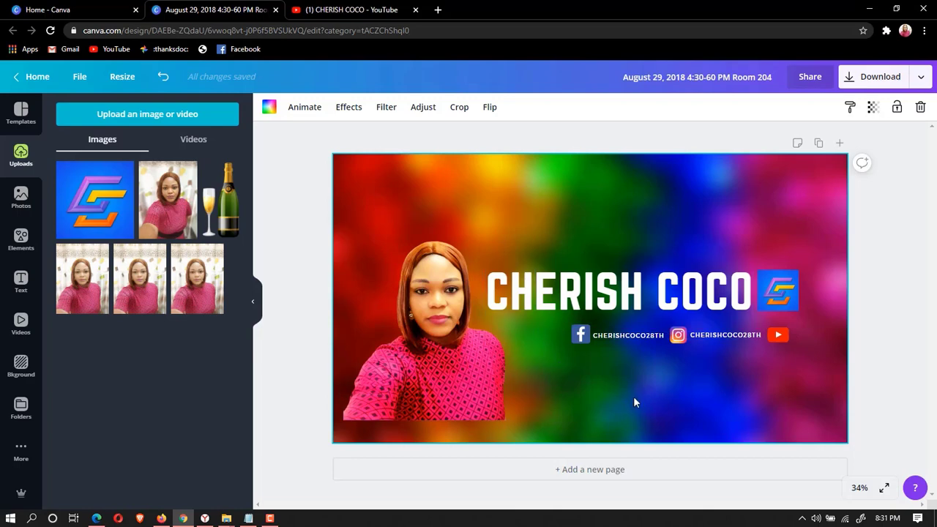
- Download the banner as a JPG at quality 100 and open the downloaded file
{"action": "left_click", "coordinate": [883, 81]}
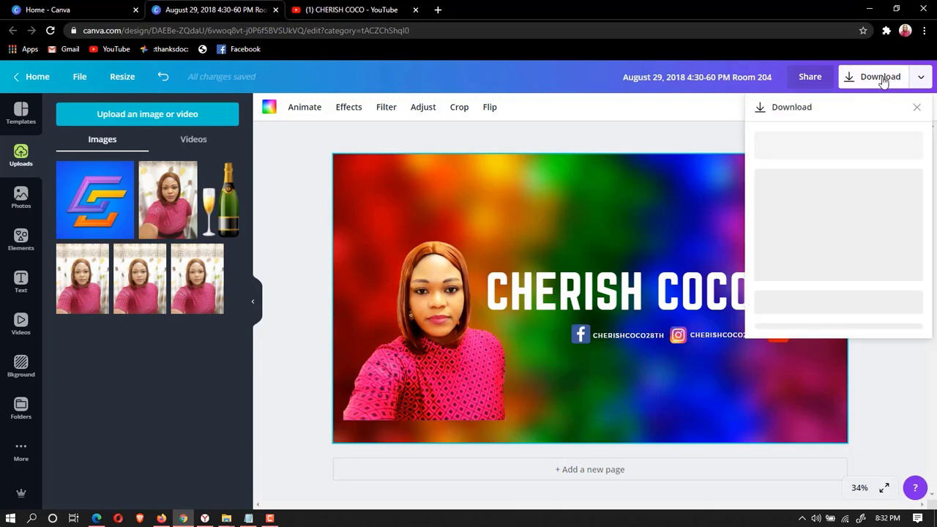
{"action": "left_click", "coordinate": [849, 170]}
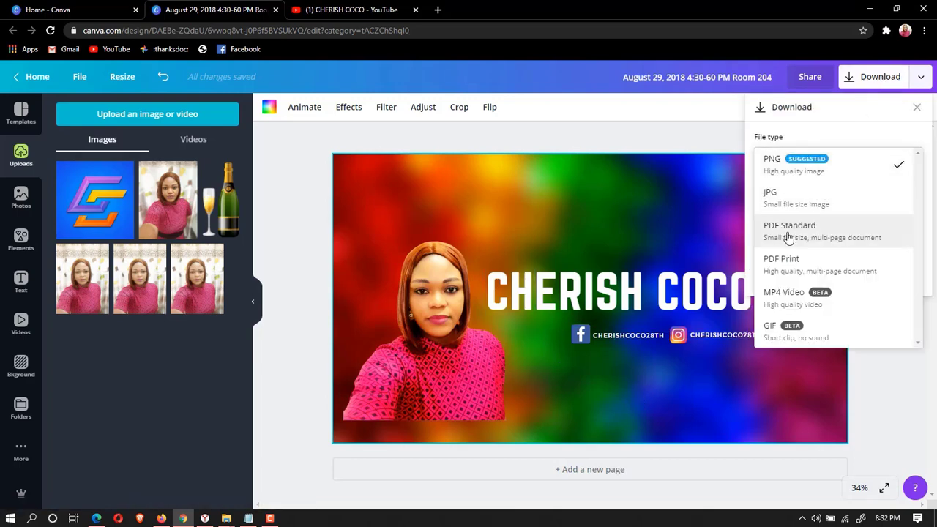
{"action": "left_click", "coordinate": [790, 199]}
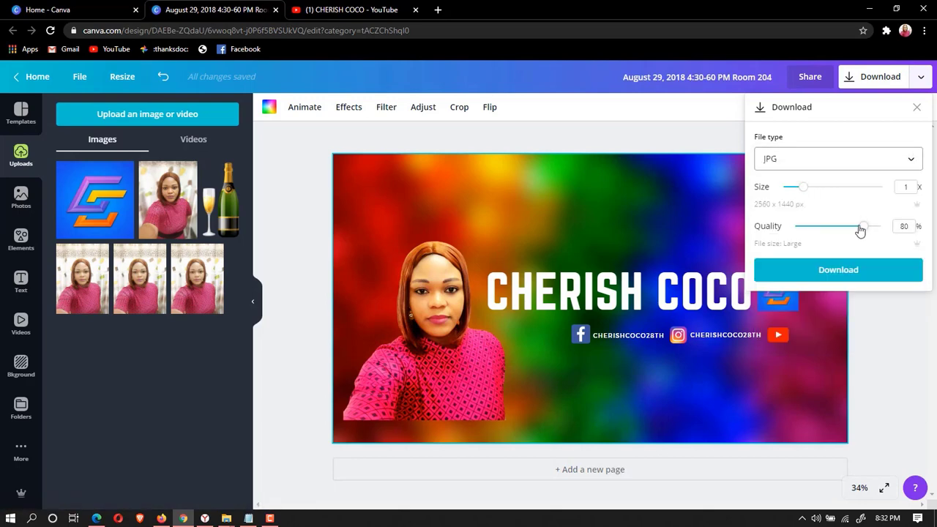
{"action": "left_click_drag", "start_coordinate": [863, 226], "coordinate": [882, 227]}
{"action": "left_click", "coordinate": [861, 270]}
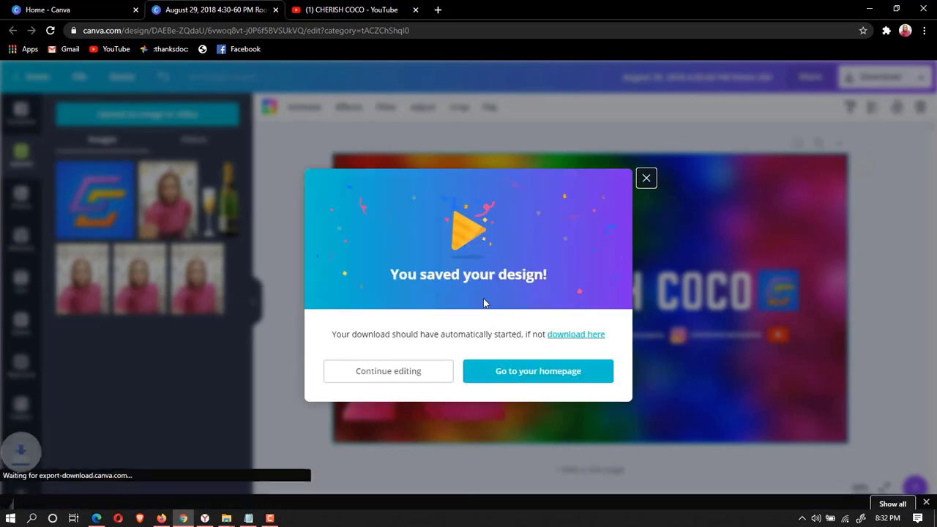
{"action": "left_click", "coordinate": [65, 497]}
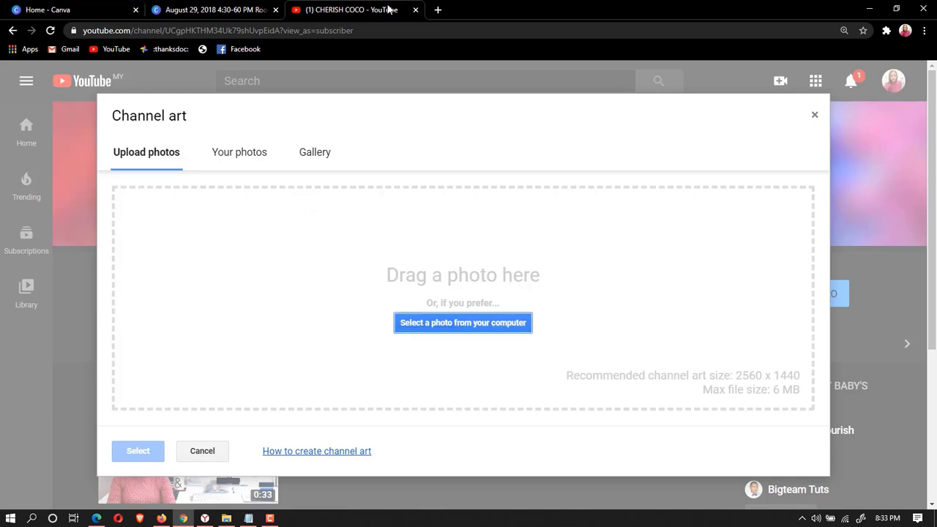
- Pick the exported banner JPG from Downloads, preview it, and upload it as channel art
{"action": "left_click", "coordinate": [456, 323]}
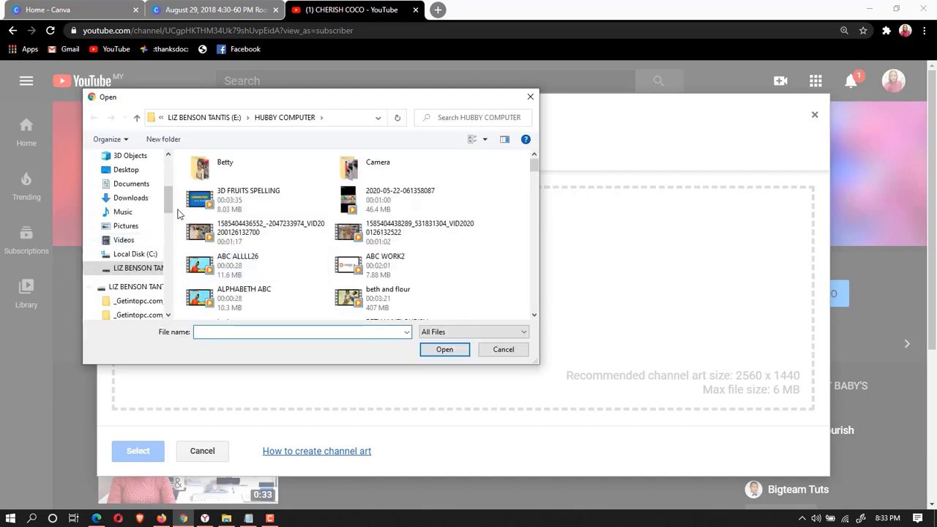
{"action": "left_click_drag", "start_coordinate": [169, 206], "coordinate": [169, 161]}
{"action": "left_click", "coordinate": [126, 179]}
{"action": "left_click", "coordinate": [129, 193]}
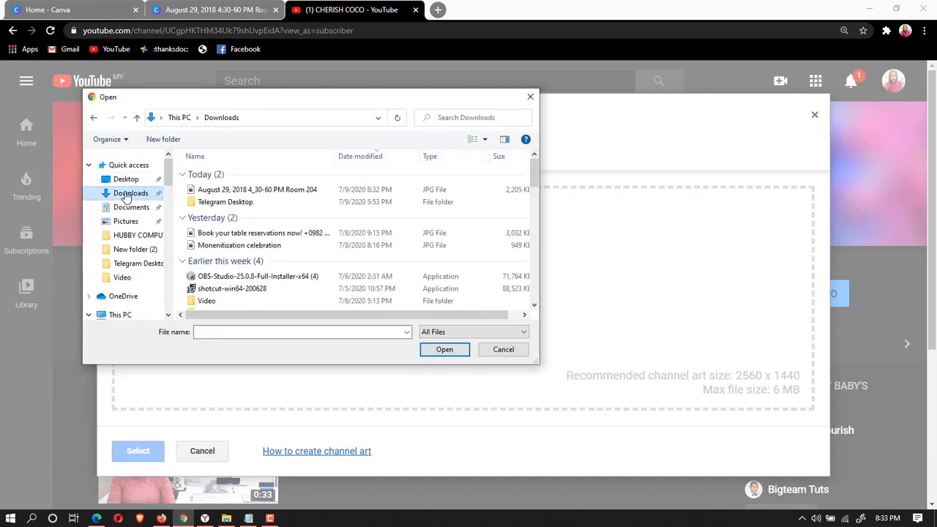
{"action": "left_click", "coordinate": [247, 193]}
{"action": "right_click", "coordinate": [247, 194]}
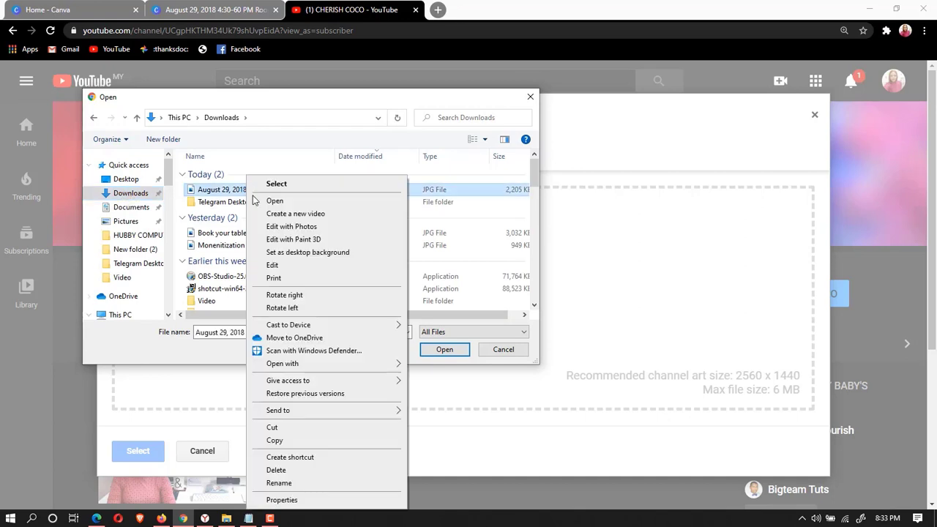
{"action": "left_click", "coordinate": [293, 204]}
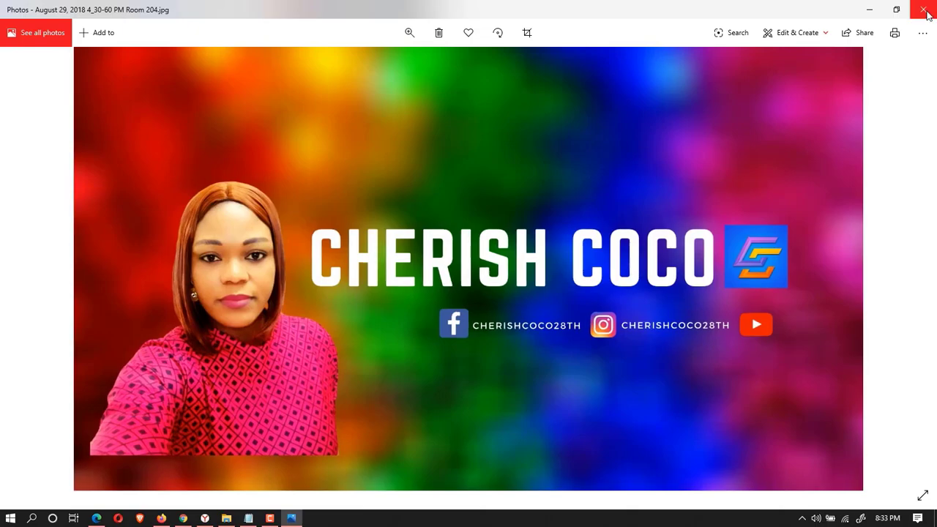
{"action": "left_click", "coordinate": [923, 9]}
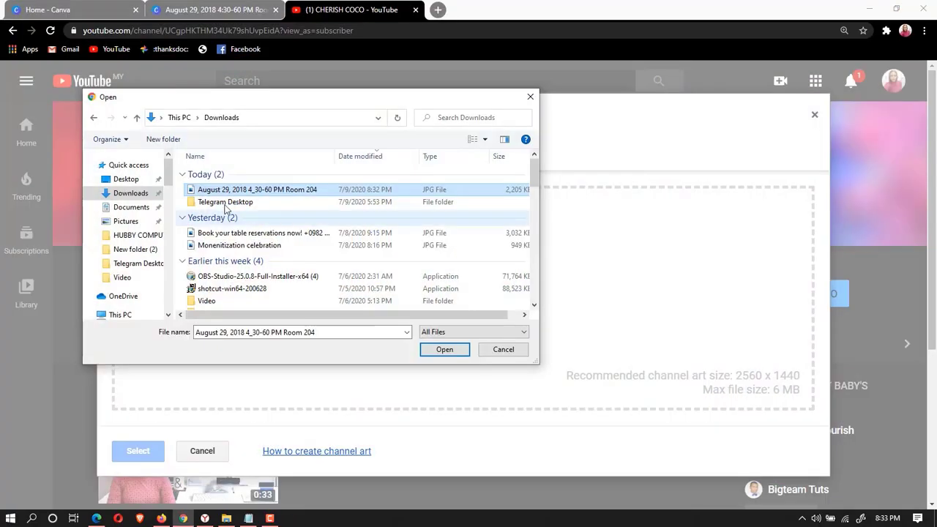
{"action": "left_click", "coordinate": [443, 350]}
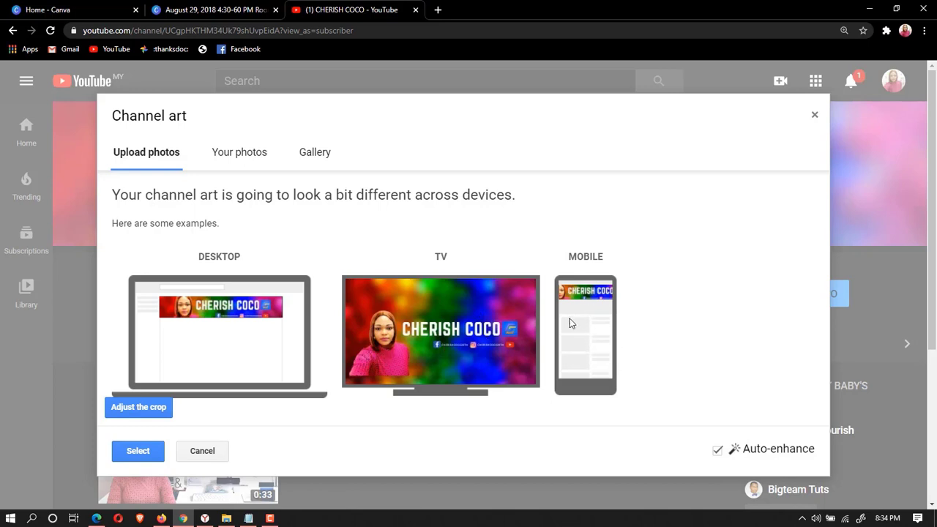
- Confirm the uploaded rainbow CHERISH COCO banner with Select in the Channel art dialog
{"action": "left_click", "coordinate": [138, 451]}
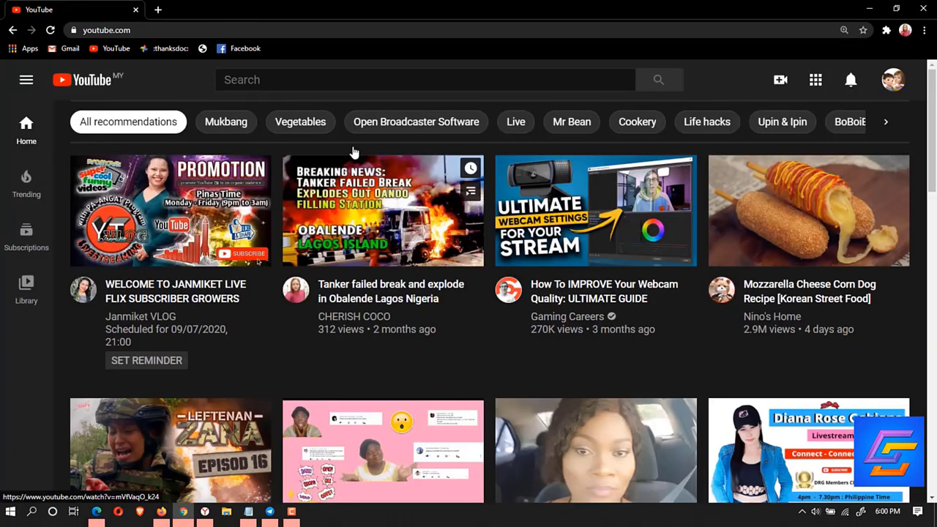
- Go to Your channel, choose Customise Channel, and pick Edit channel art on the kids-zone banner
{"action": "left_click", "coordinate": [893, 83]}
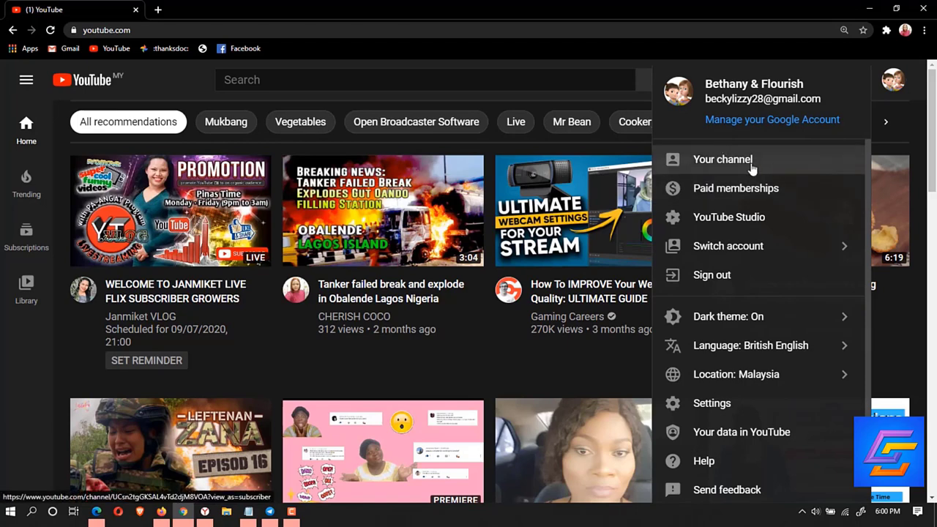
{"action": "left_click", "coordinate": [763, 167]}
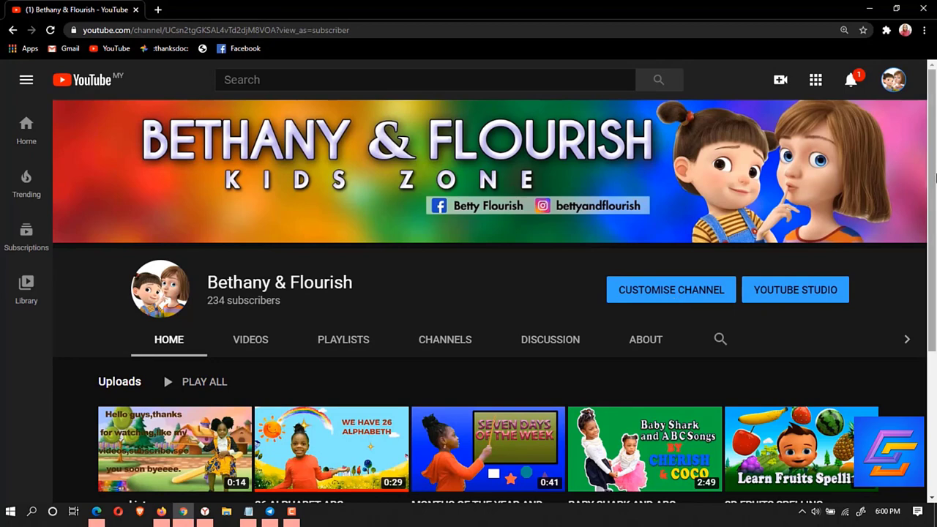
{"action": "left_click", "coordinate": [679, 293]}
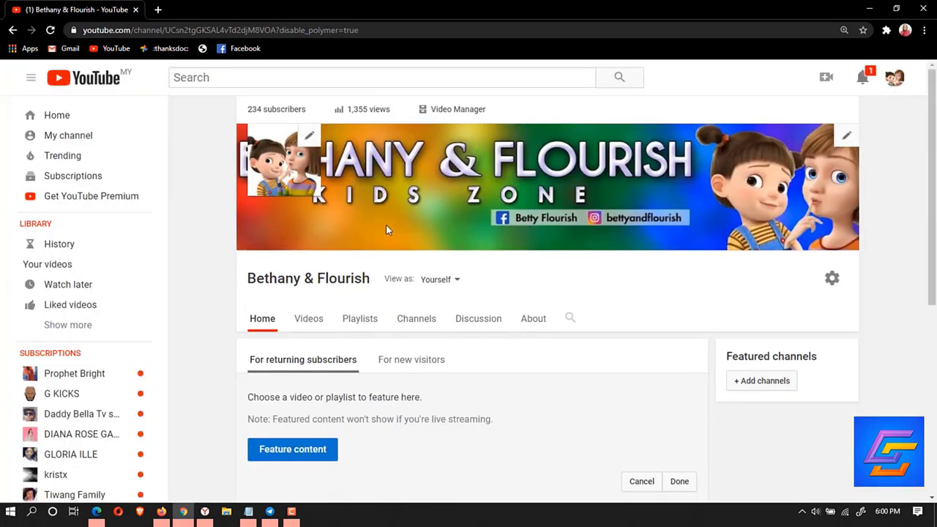
{"action": "mouse_move", "coordinate": [547, 186]}
{"action": "left_click", "coordinate": [847, 139]}
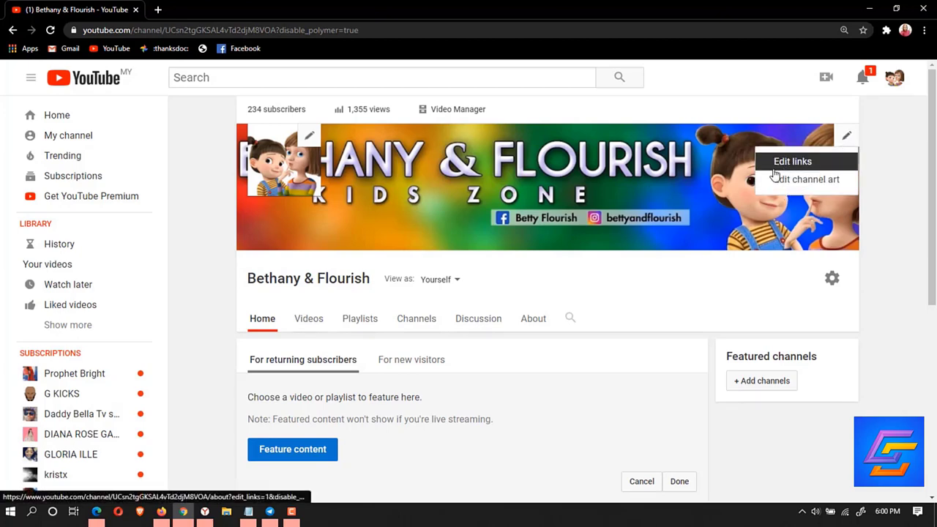
{"action": "left_click", "coordinate": [818, 184]}
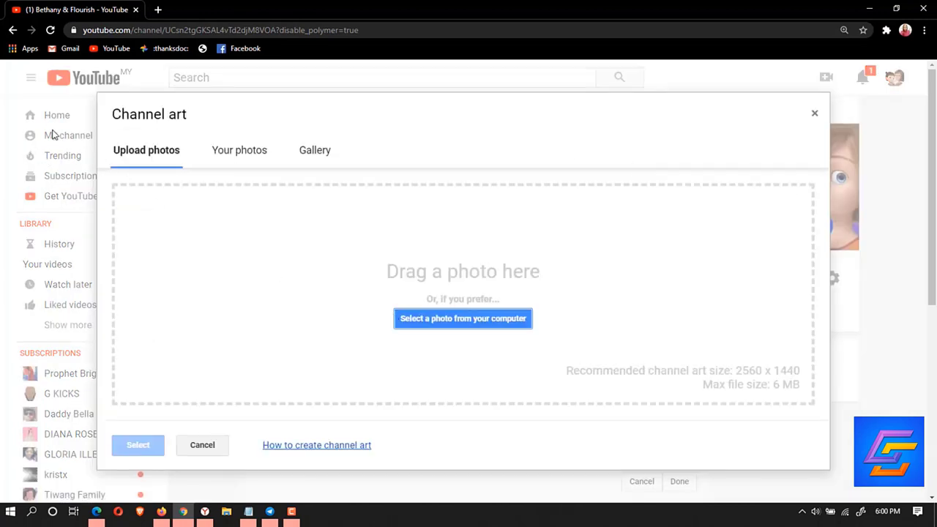
- Go from Your photos to the Channel art Gallery, with the night city-lights image checked
{"action": "left_click", "coordinate": [250, 157]}
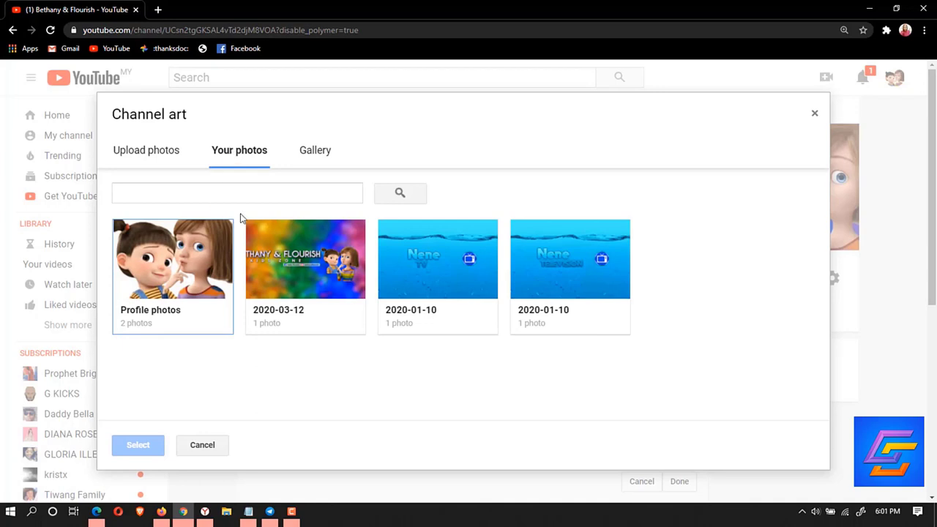
{"action": "left_click", "coordinate": [328, 152]}
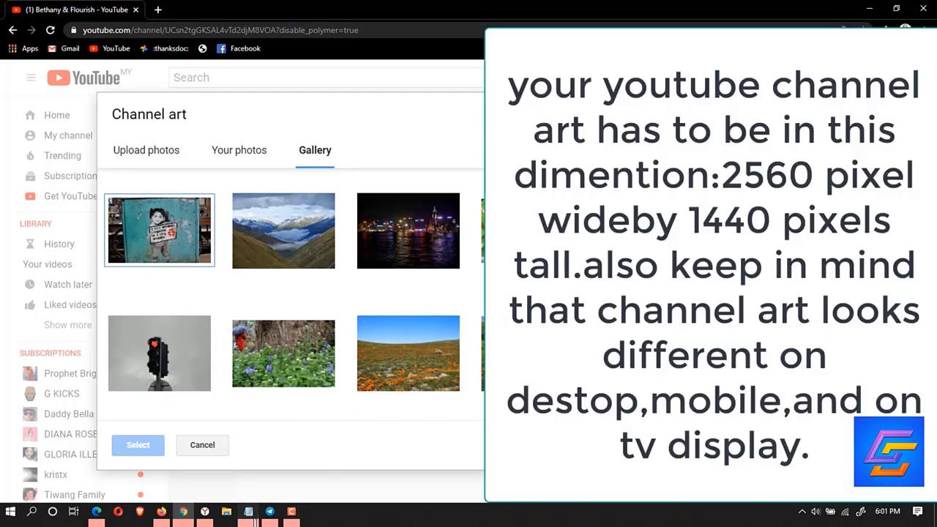
{"action": "left_click", "coordinate": [249, 511]}
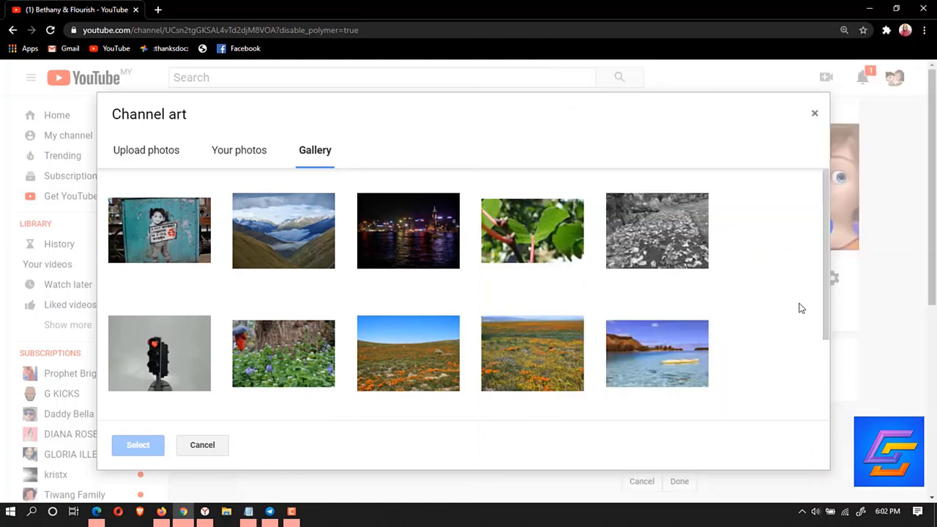
- Apply the Gallery's night city-lights skyline image as the kids channel's banner
{"action": "mouse_move", "coordinate": [408, 230]}
{"action": "left_click", "coordinate": [395, 236]}
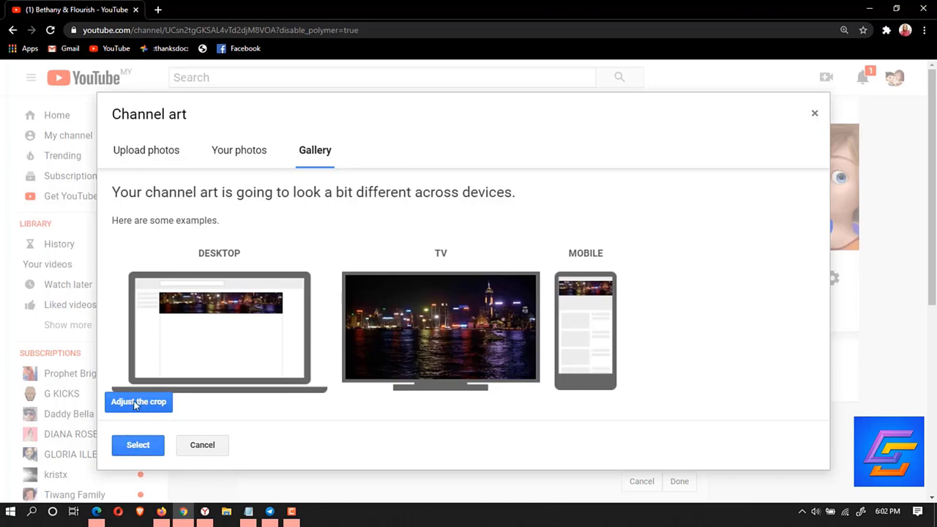
{"action": "left_click", "coordinate": [134, 446]}
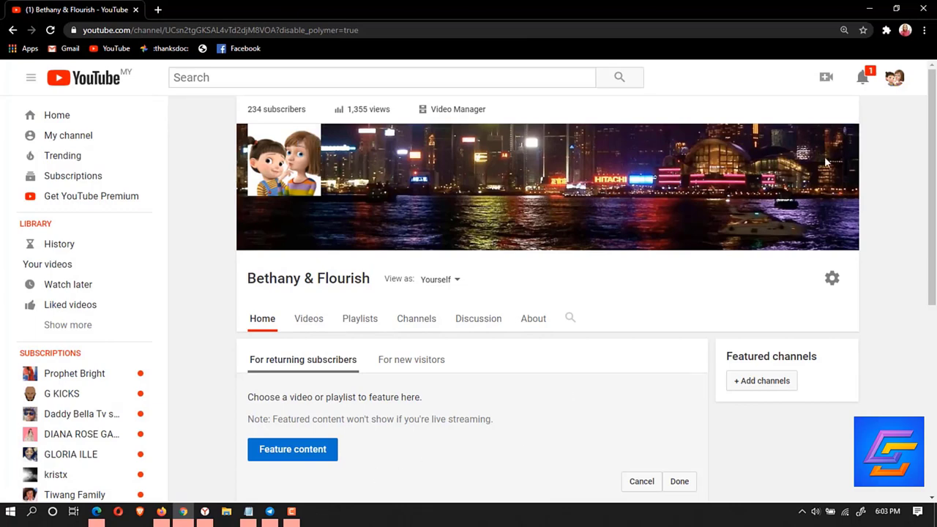
{"action": "mouse_move", "coordinate": [931, 190]}
{"action": "left_mouse_down"}
{"action": "mouse_move", "coordinate": [934, 388]}
{"action": "mouse_move", "coordinate": [934, 155]}
{"action": "left_mouse_up"}
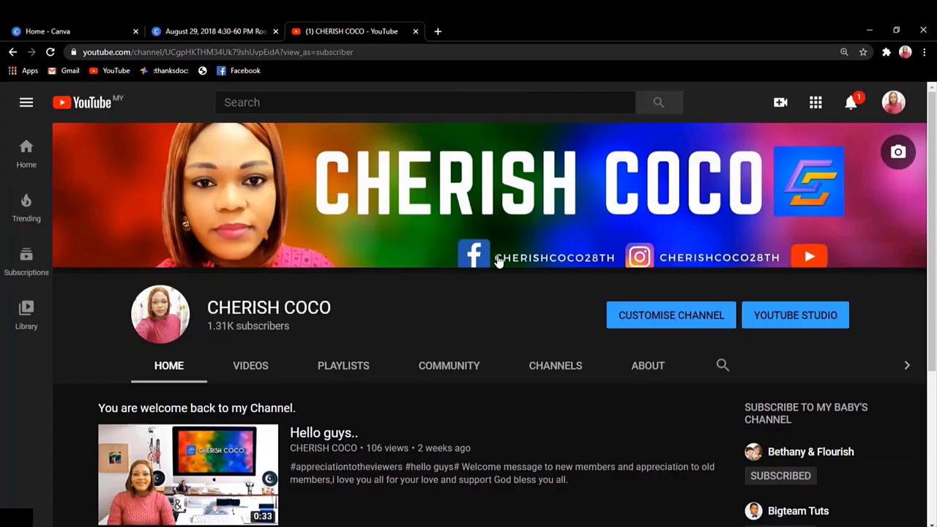